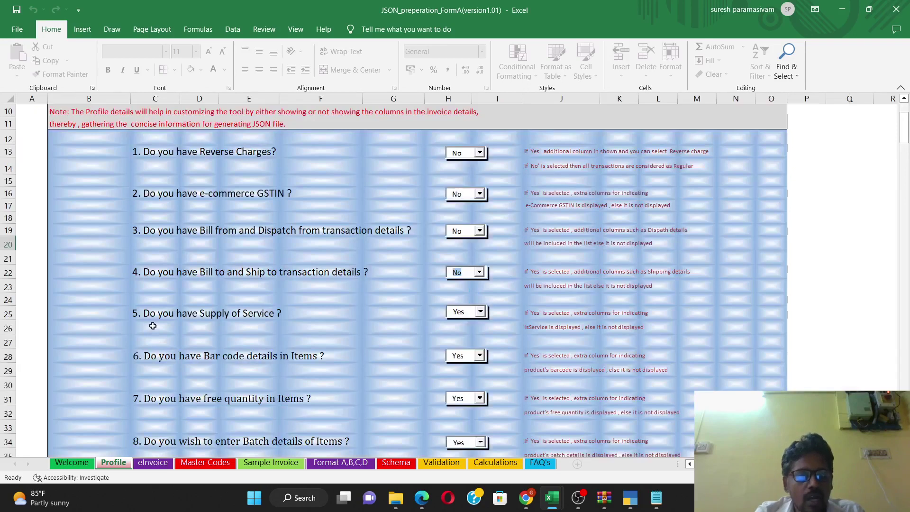
Step: Keep Supply of Service as Yes and answer No for bar code and free quantity details
left_click(480, 314)
left_click(480, 315)
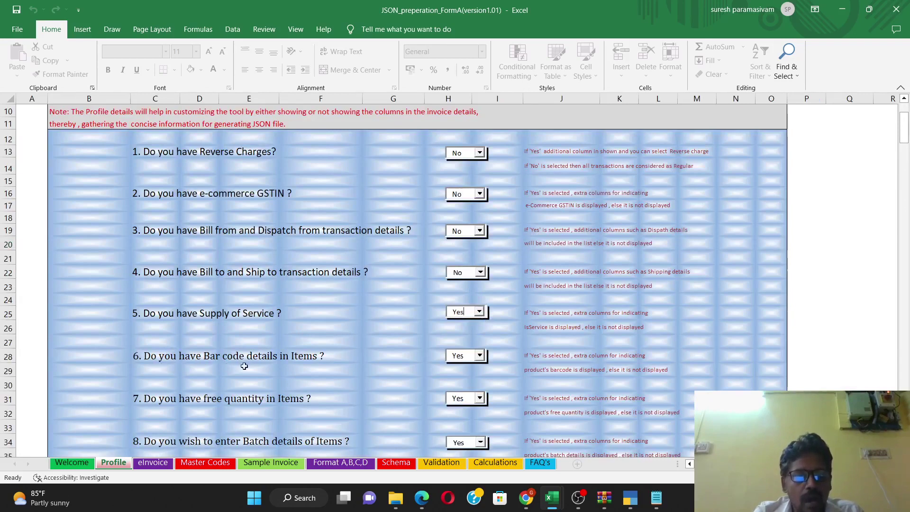
left_click(479, 356)
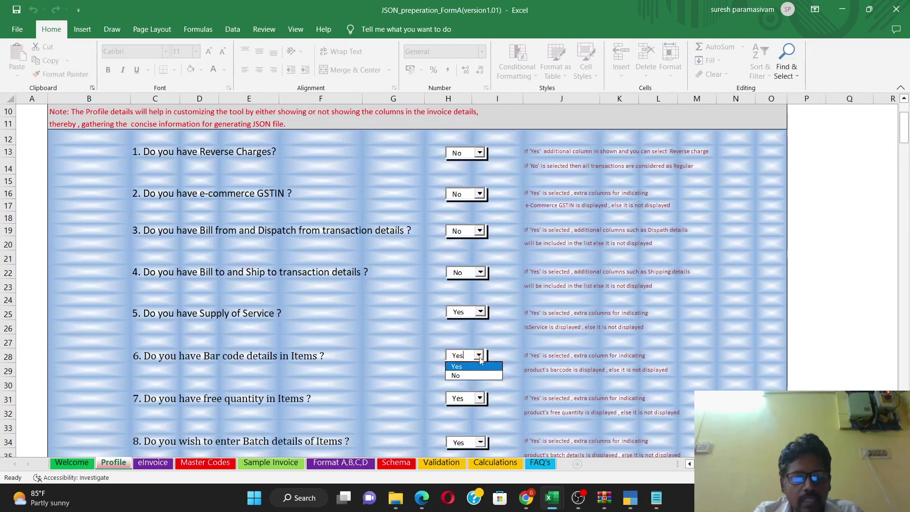
left_click(458, 375)
scroll(360, 353, "down", 2)
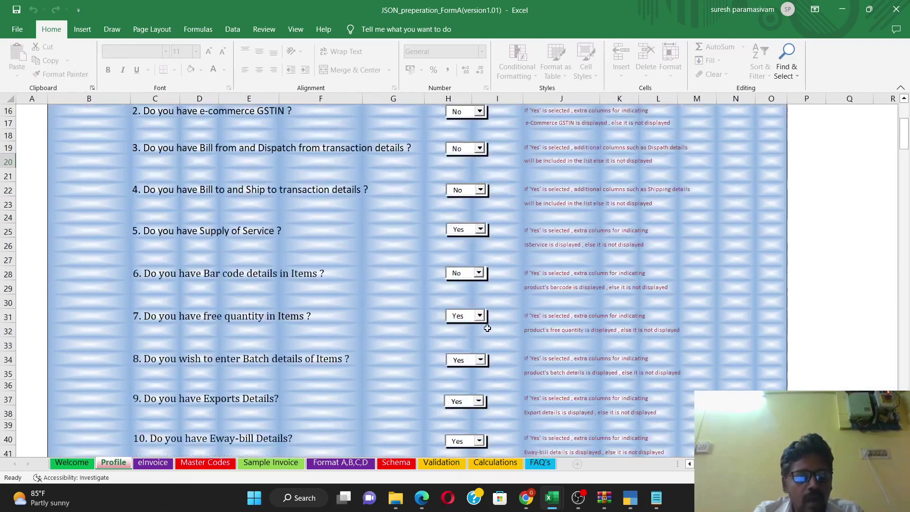
left_click(480, 316)
left_click(469, 332)
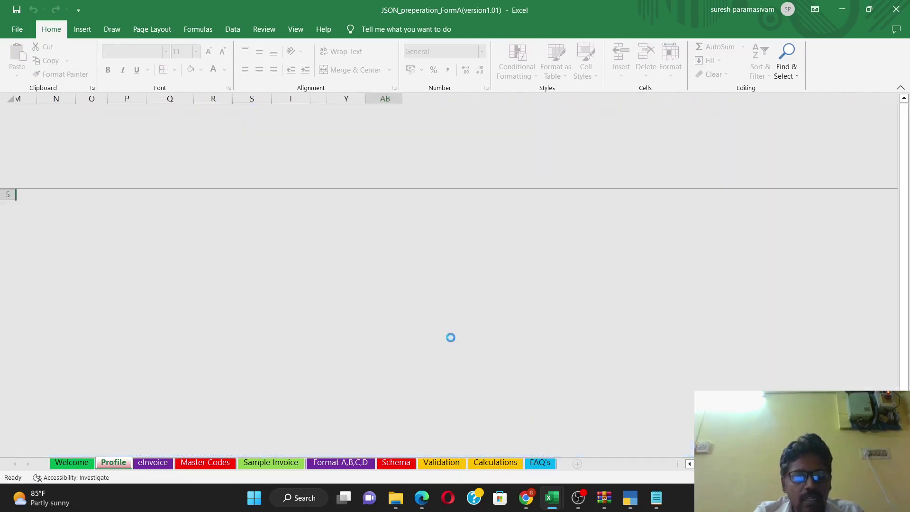
Step: Answer No for batch, exports and e-way bill details, then go to the eInvoice sheet
scroll(326, 319, "down", 1)
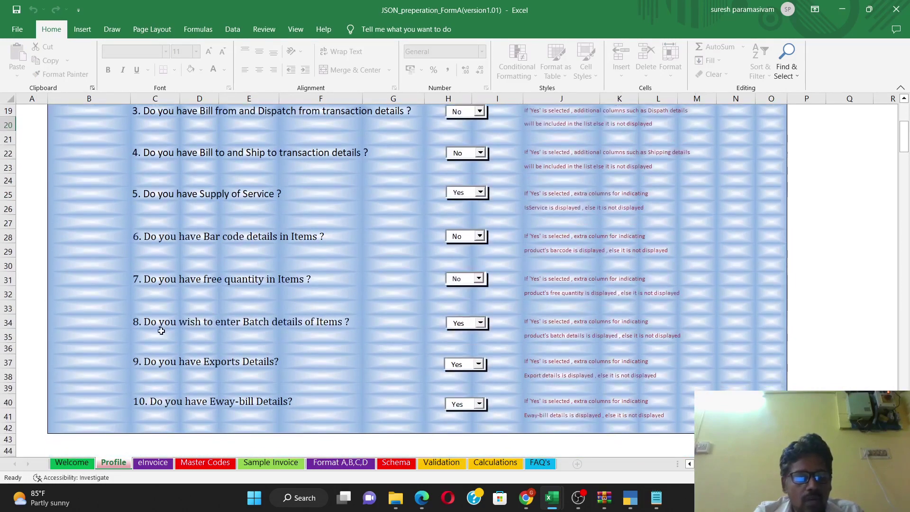
left_click(480, 326)
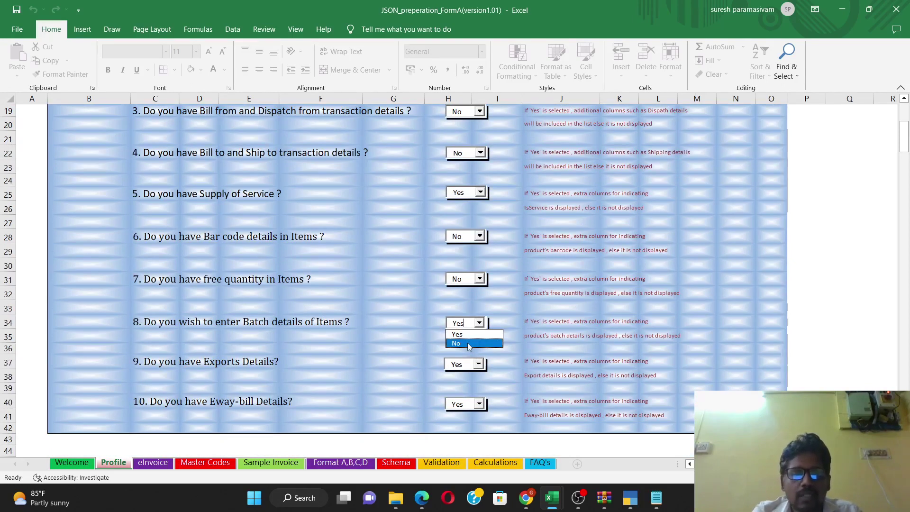
left_click(467, 343)
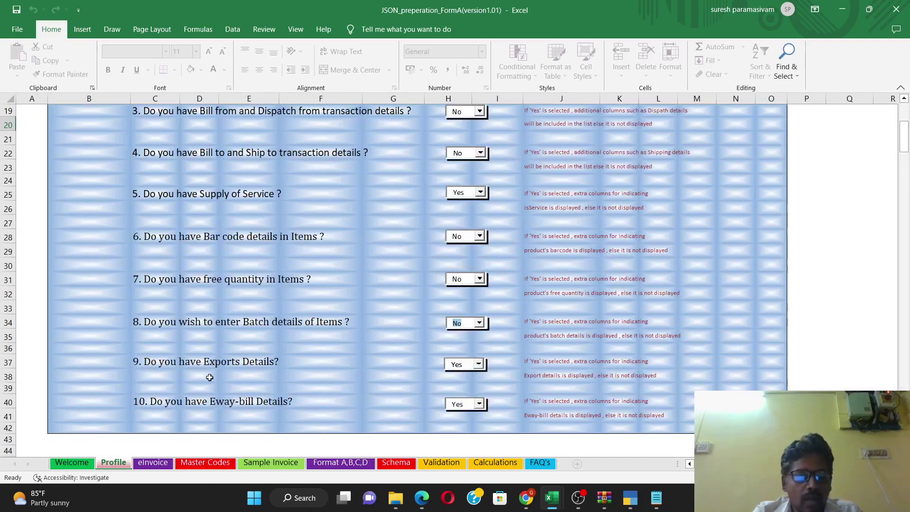
left_click(479, 364)
left_click(462, 382)
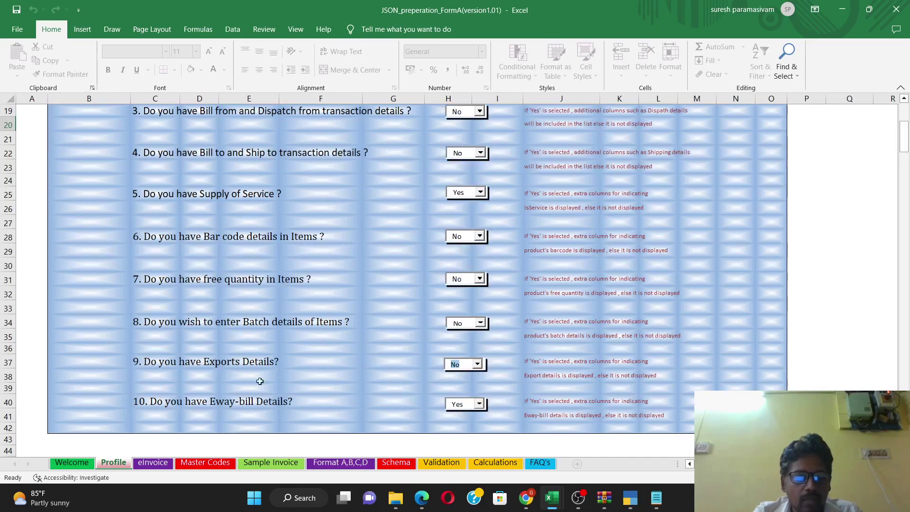
left_click(478, 404)
left_click(467, 423)
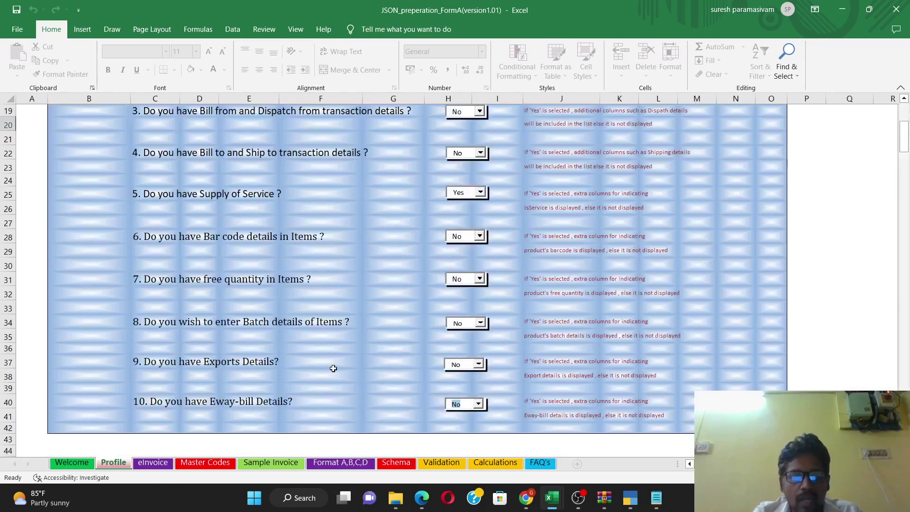
left_click(158, 463)
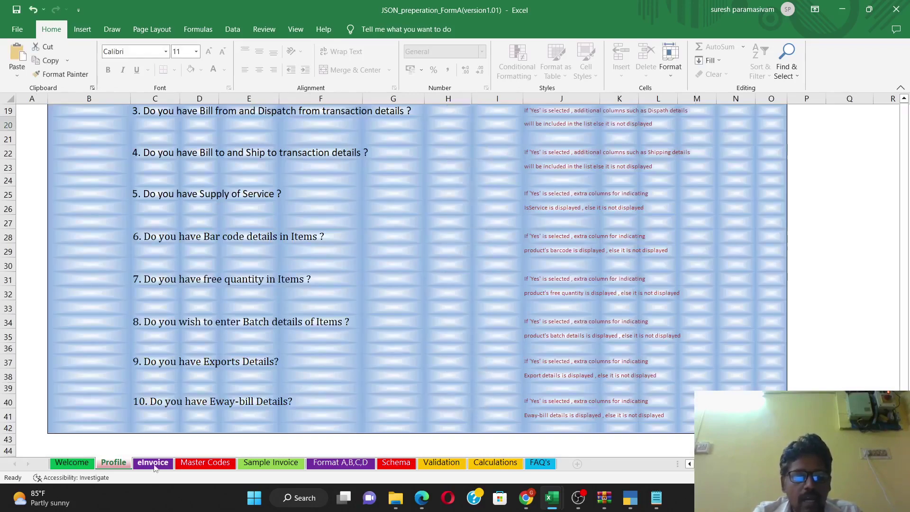
Step: Review the invoice columns and set Supply Type Code in A5 to B2B
left_click(263, 219)
key("Left")
key("Left")
key("Left")
key("Left")
key("Left")
key("Left")
key("Left")
key("Left")
key("Left")
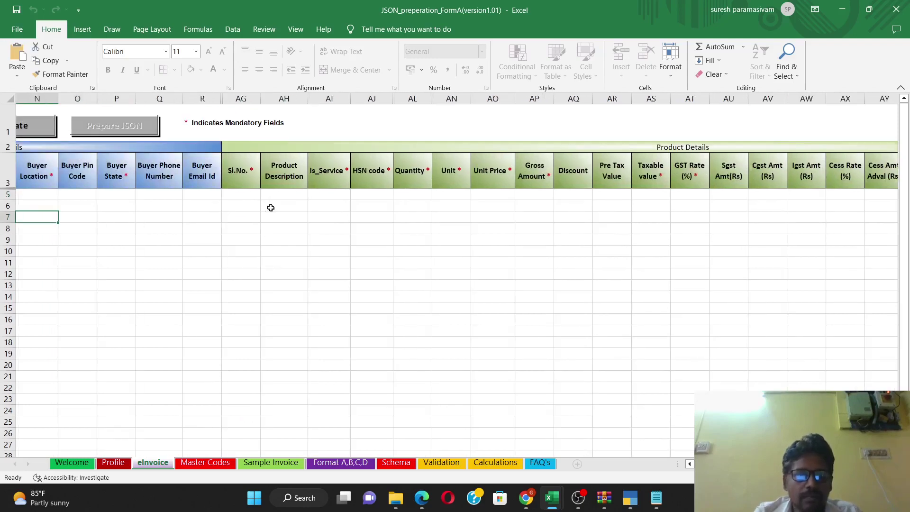
key("ctrl+End")
key("Left")
key("Left")
key("Left")
key("Left")
key("Left")
key("Left")
key("Left")
key("Left")
key("Left")
key("Left")
key("Left")
key("Left")
key("Left")
key("Left")
key("Left")
key("Left")
key("Left")
key("Left")
key("Left")
key("Left")
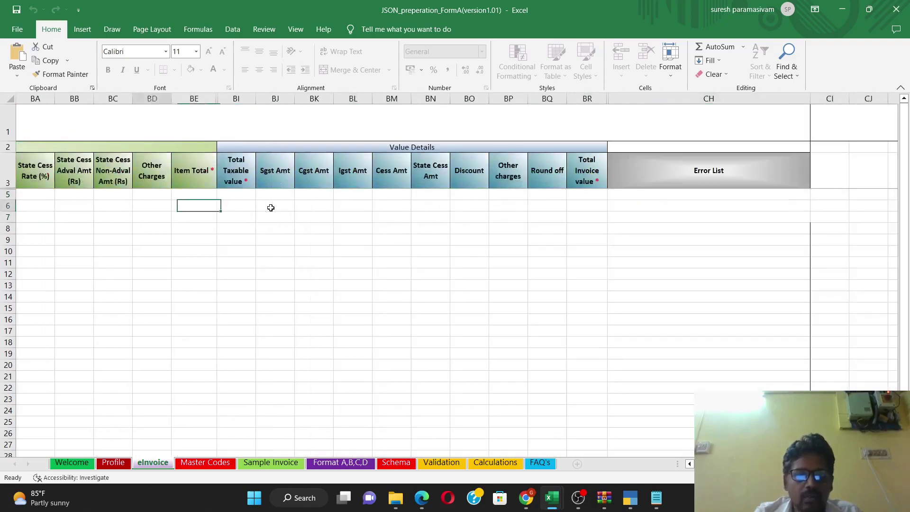
key("Left")
key("Left")
key("Left")
key("Left")
key("Left")
key("Left")
key("Left")
key("Left")
key("Left")
key("Left")
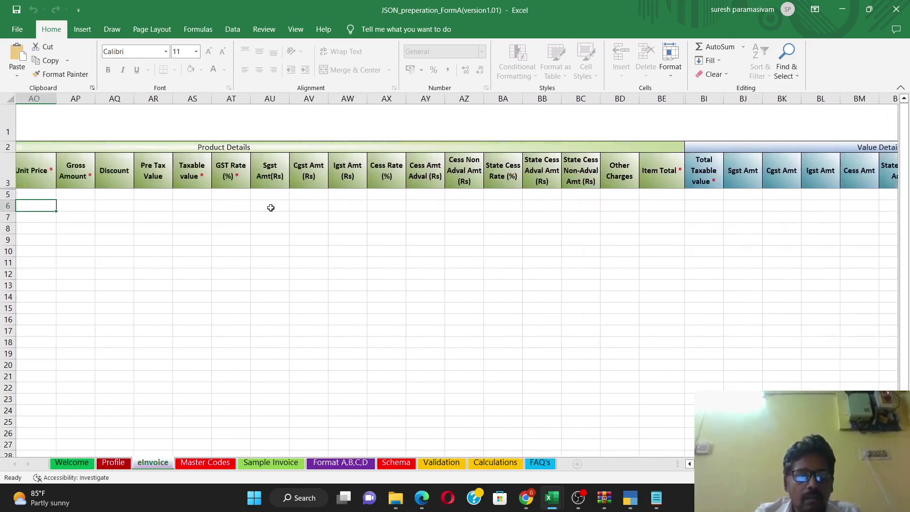
key("Left")
key("Left")
key("Left")
key("Left")
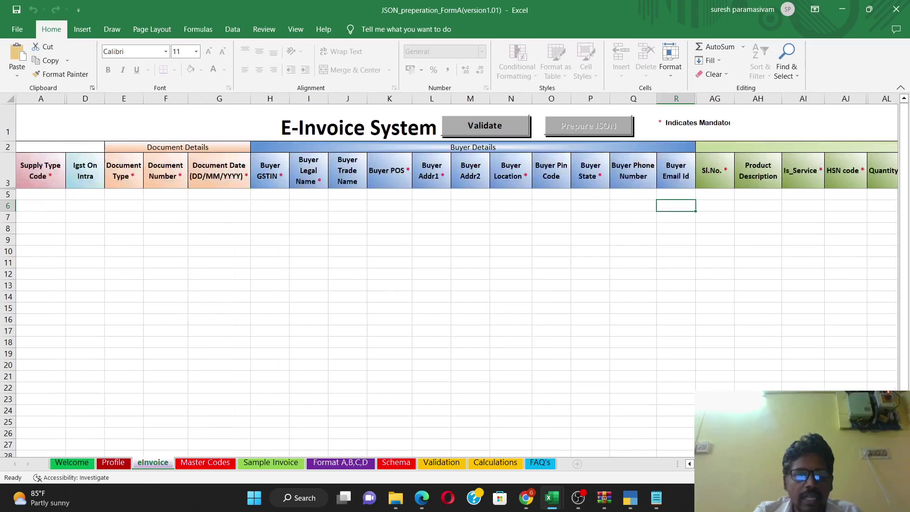
left_click(57, 195)
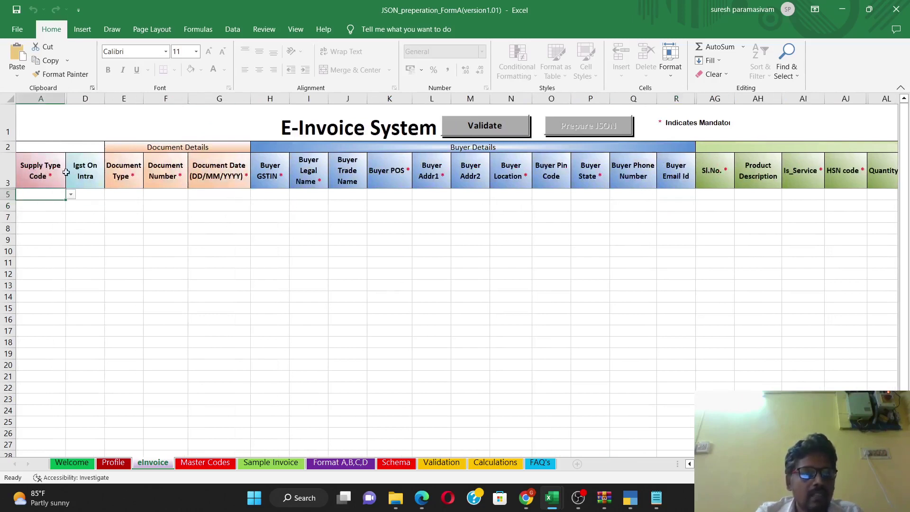
left_click(70, 194)
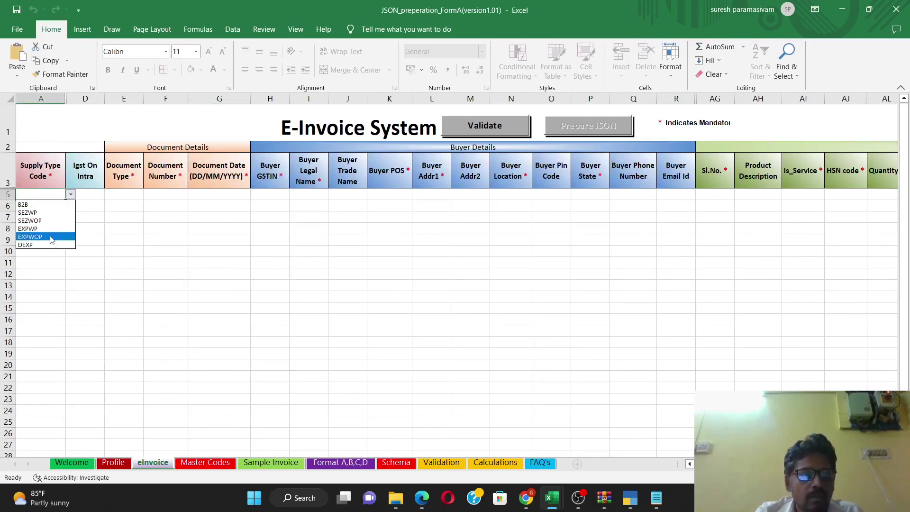
left_click(58, 207)
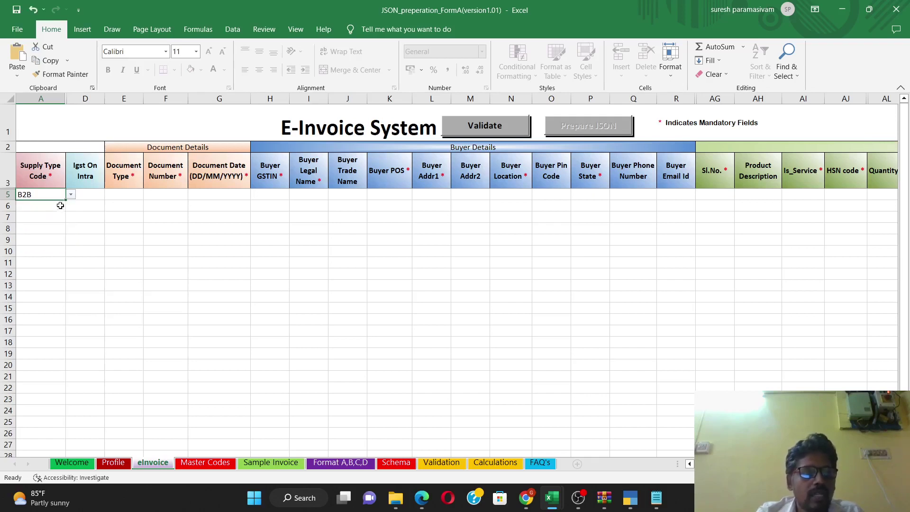
Step: Set Igst On Intra in D5 to No and Document Type in E5 to Tax Invoice
left_click(94, 195)
left_click(110, 195)
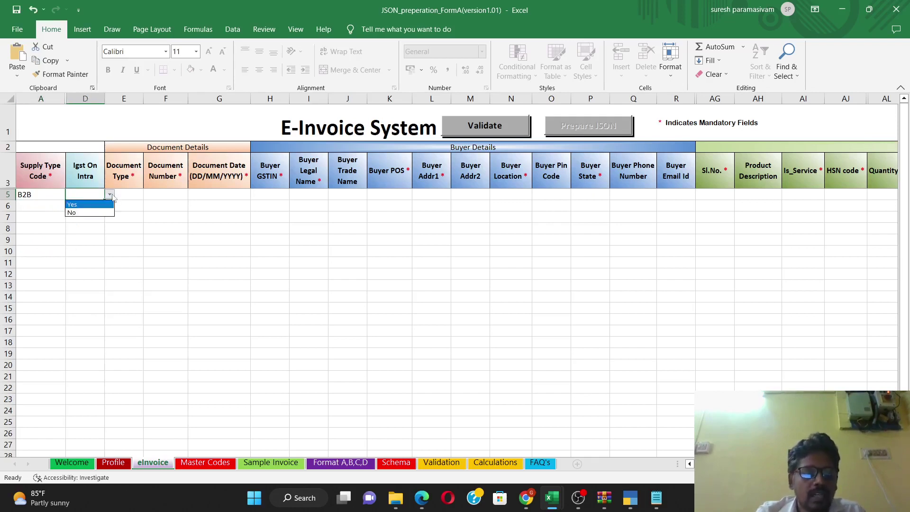
left_click(98, 213)
left_click(132, 200)
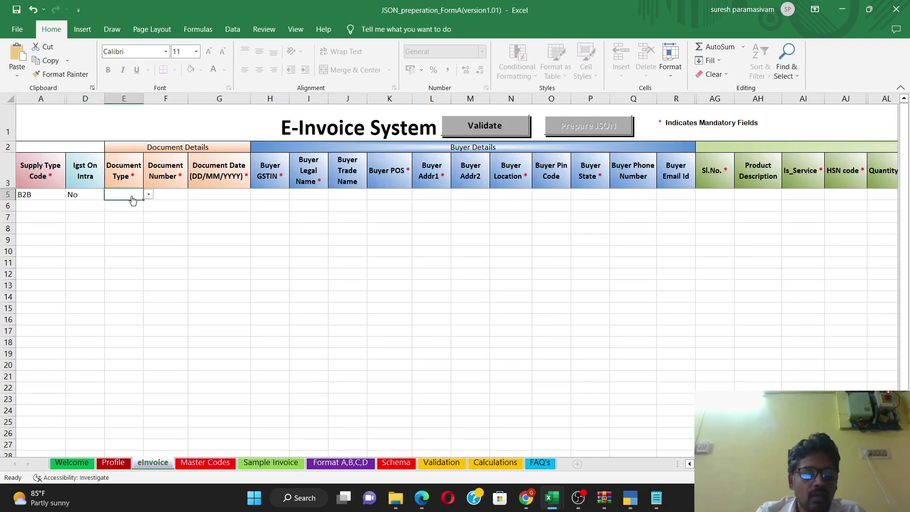
left_click(149, 196)
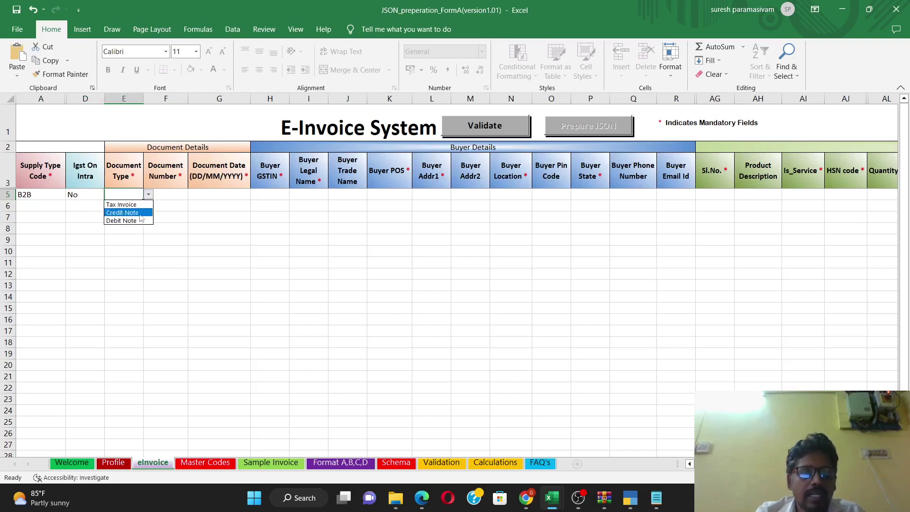
left_click(140, 205)
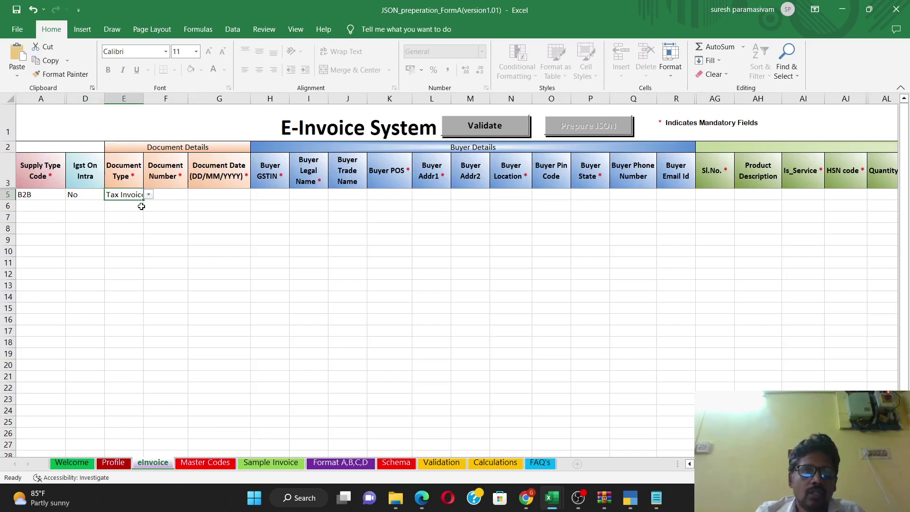
left_click(177, 194)
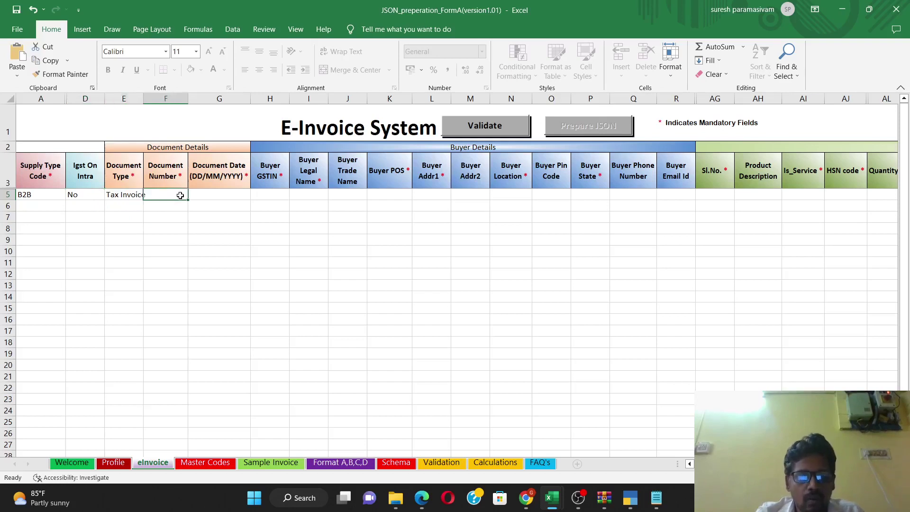
Step: Enter document number JAN23/002/22-23 in F5 and document date 17/01/2023 in G5
type("JAN")
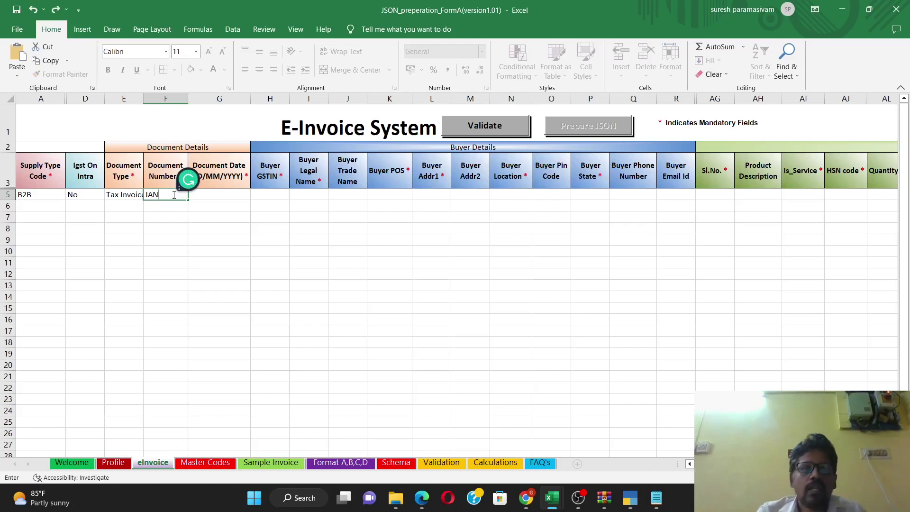
type("23/")
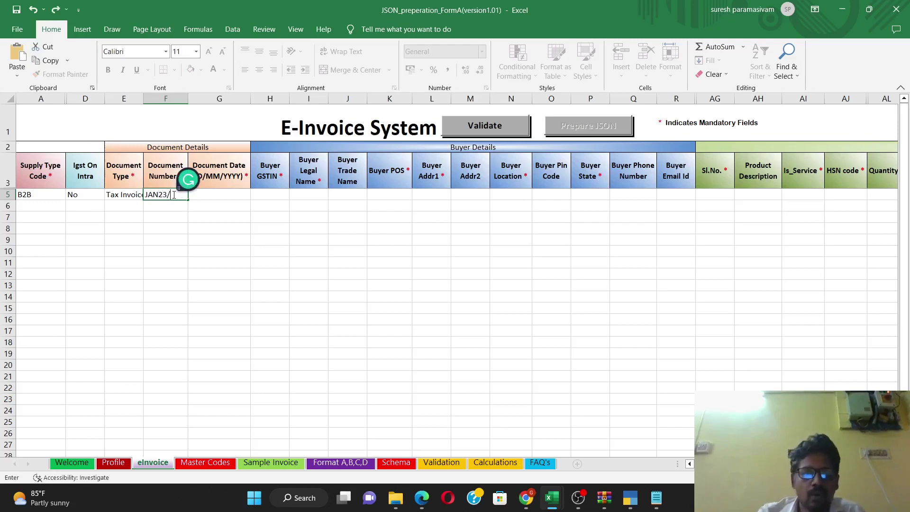
type("00")
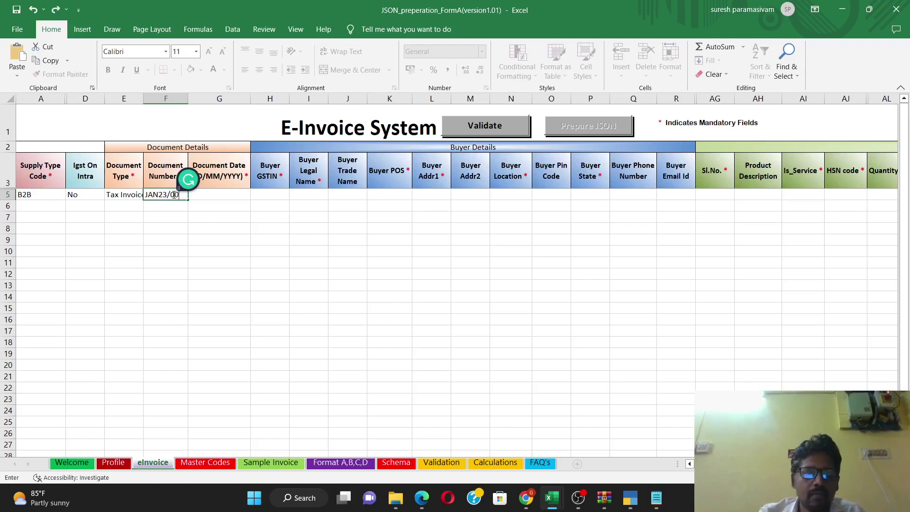
type("2/22-23")
key("Return")
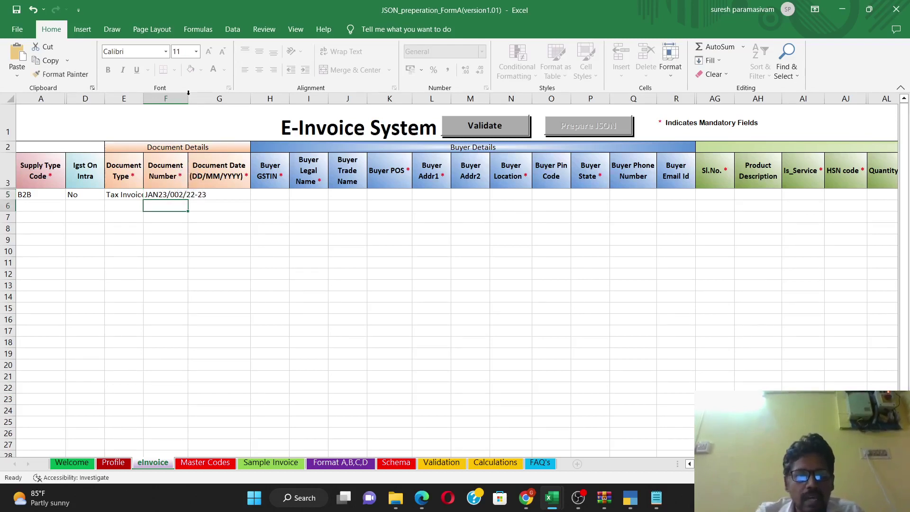
left_click(190, 98)
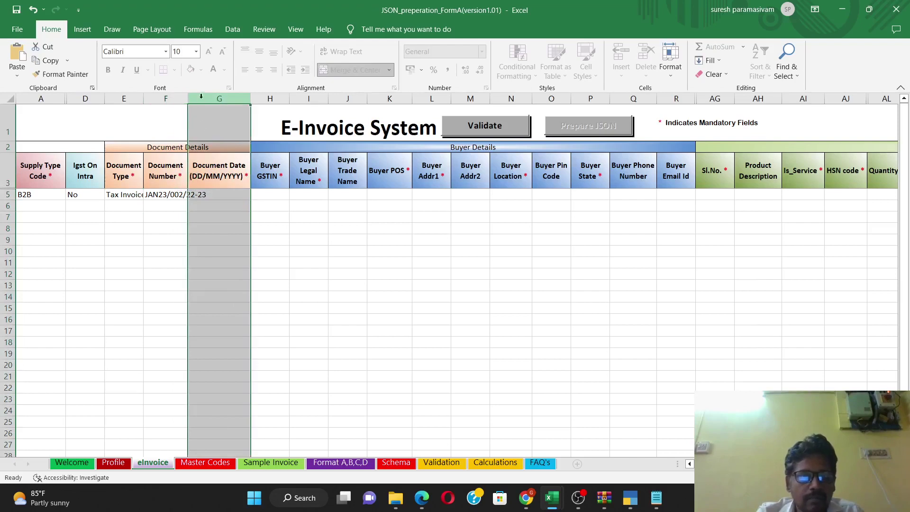
left_click(239, 196)
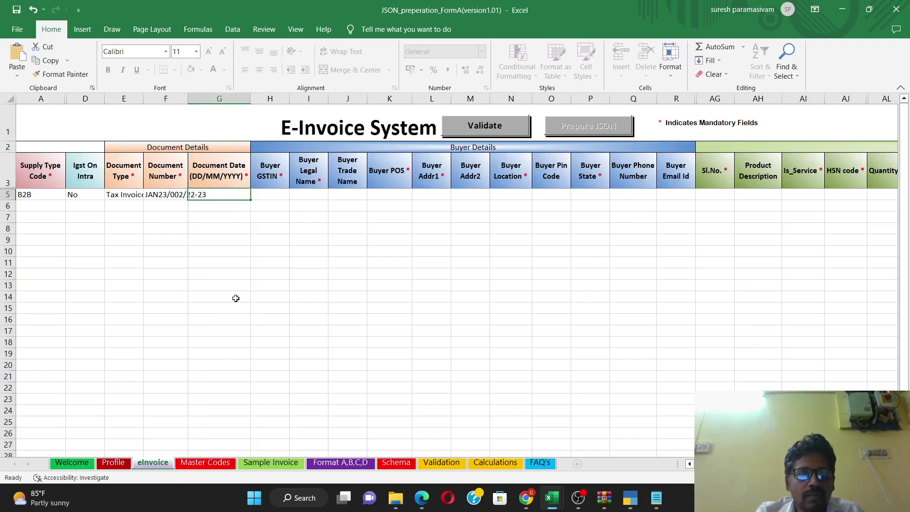
type("17")
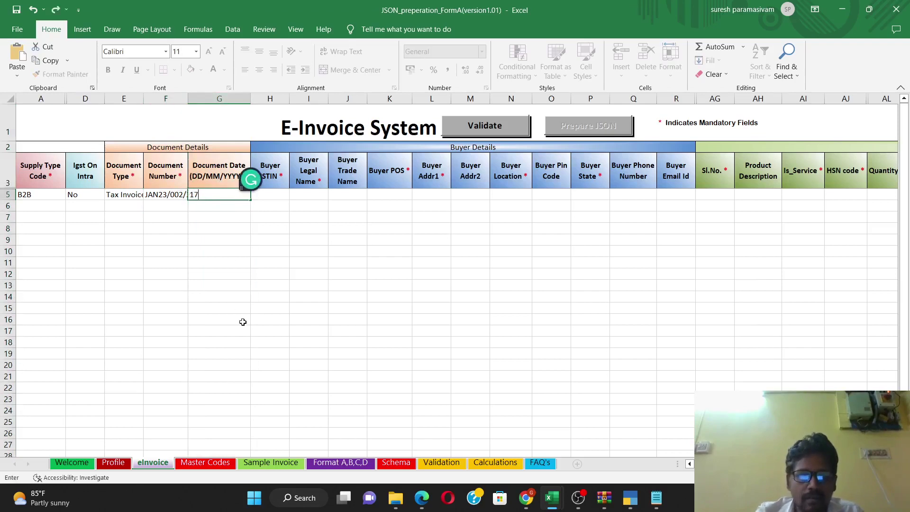
type("/01/2023")
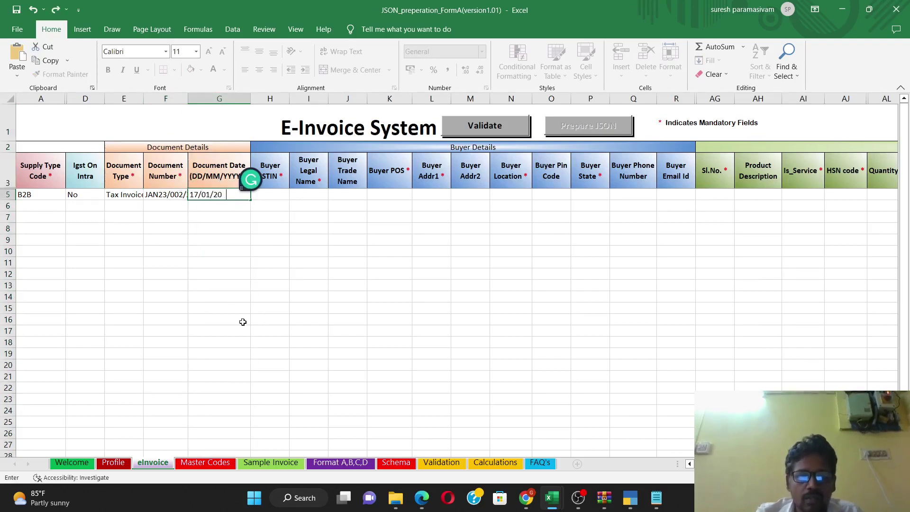
left_click(272, 192)
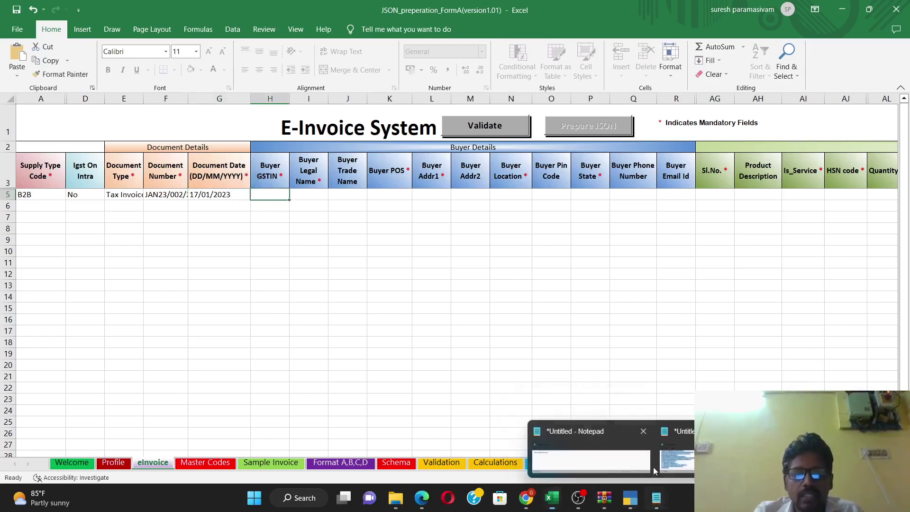
Step: Paste the buyer's GSTIN from Notepad into H5 and enter the buyer's legal and trade names
left_click(653, 468)
double_click(250, 122)
key("ctrl+c")
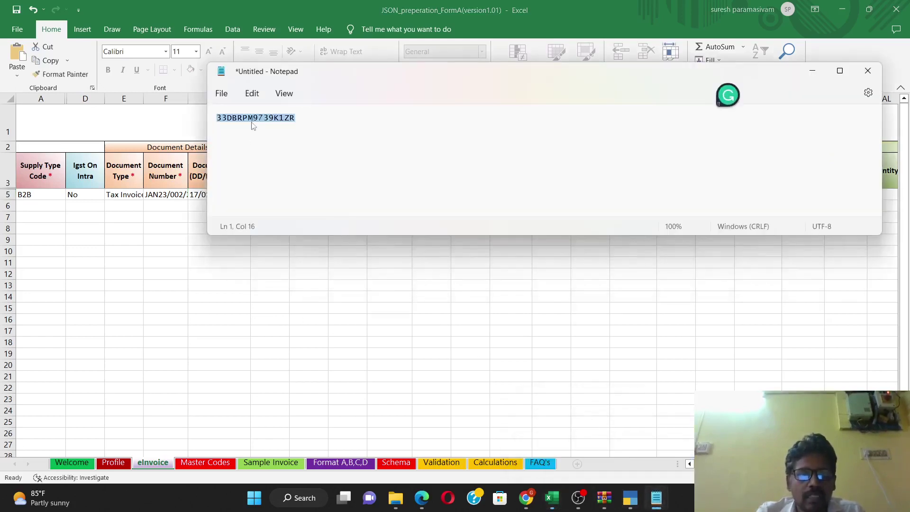
key("alt+Tab")
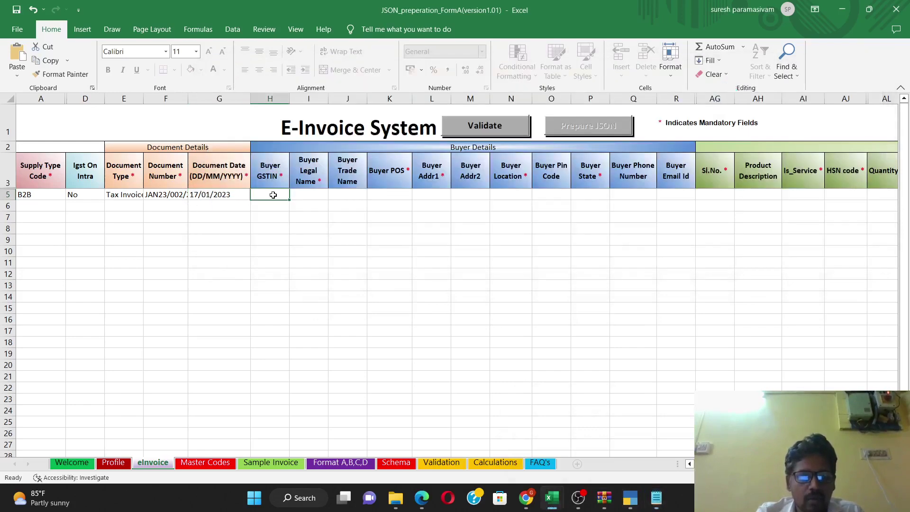
key("ctrl+v")
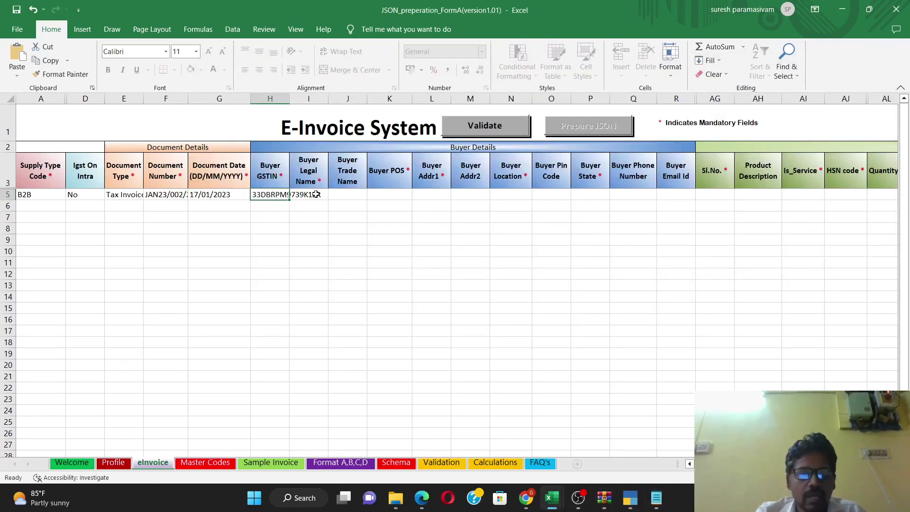
key("Tab")
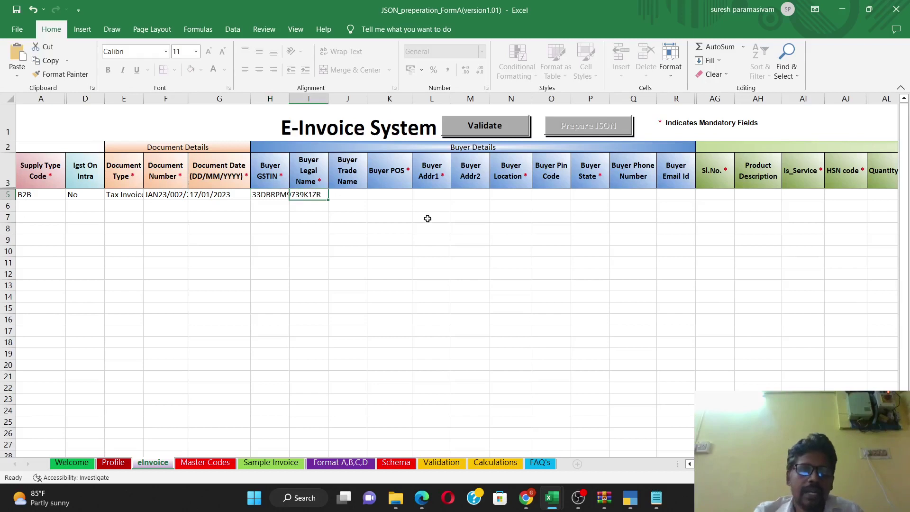
type("MEENAKSH")
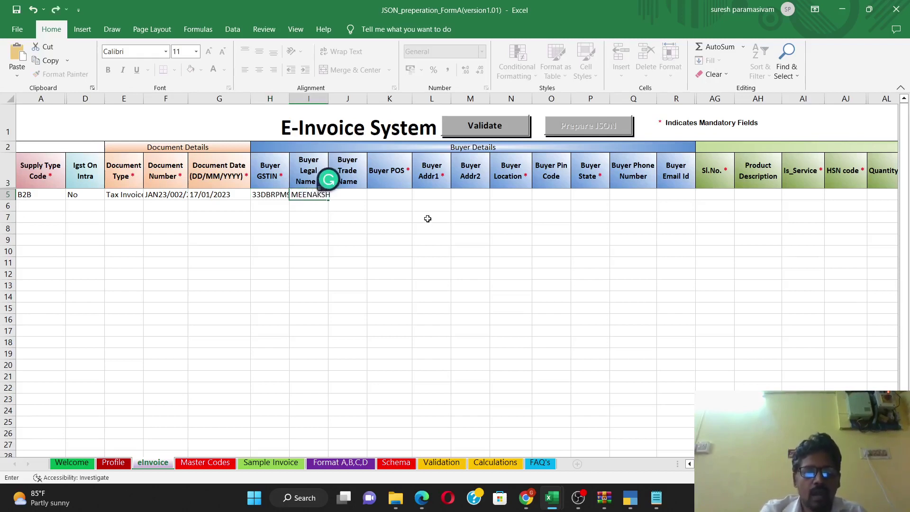
type("I")
key("Tab")
type("SHREE BALA")
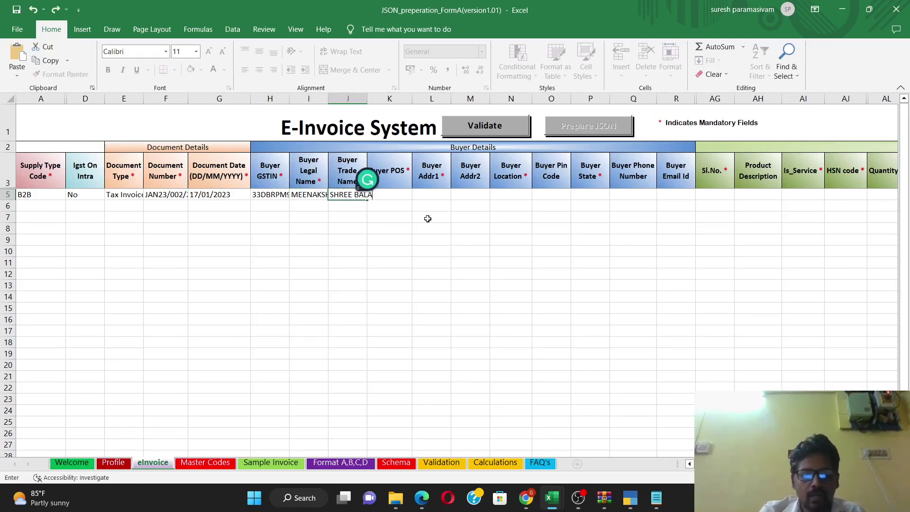
type("JI GRAPH")
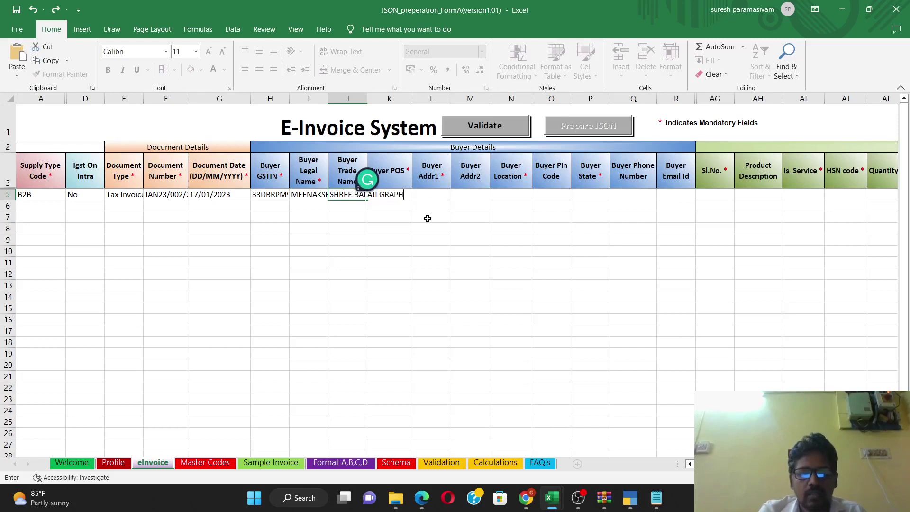
type("ICS")
key("Tab")
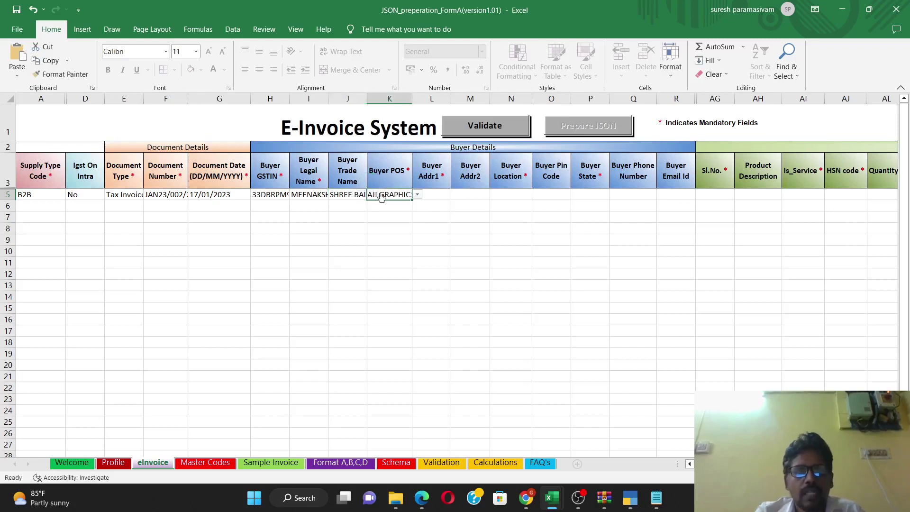
Step: Set Buyer POS to TAMIL NADU, address and location to CHENNAI, and enter the PIN code
left_click(418, 194)
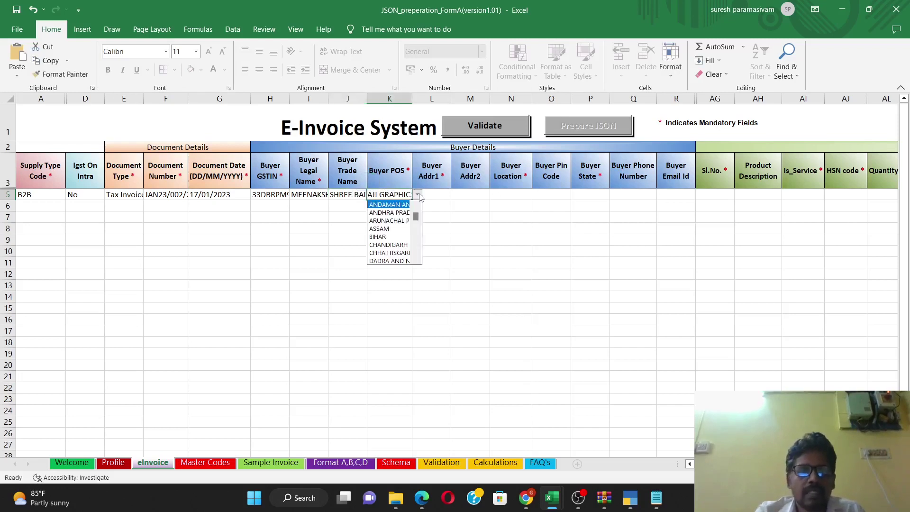
scroll(417, 252, "down", 8)
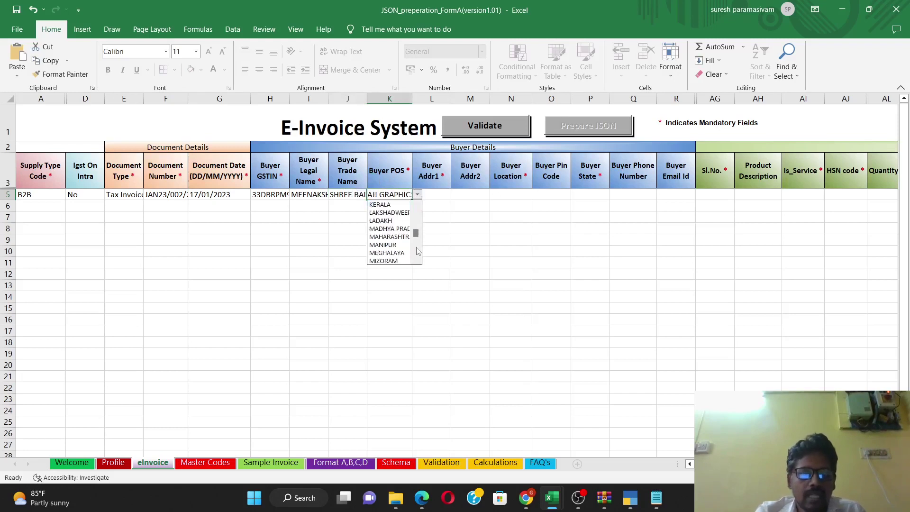
left_click(387, 253)
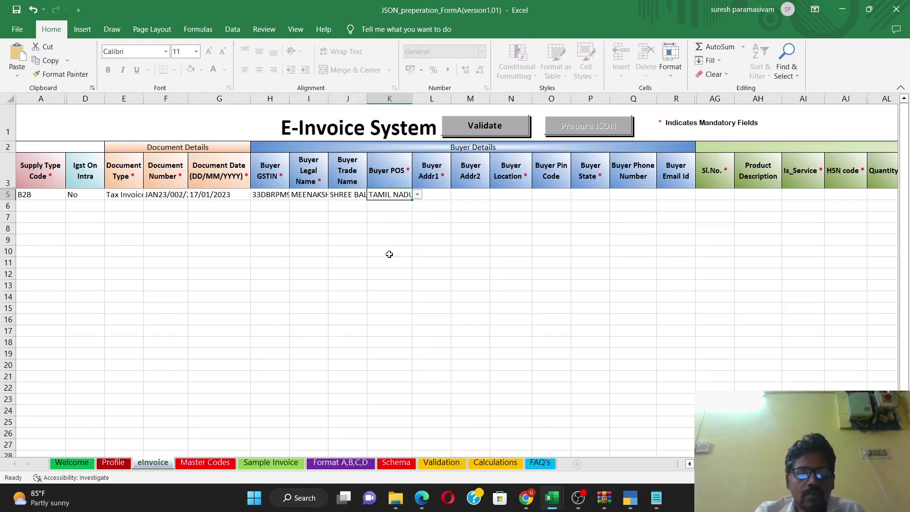
left_click(443, 195)
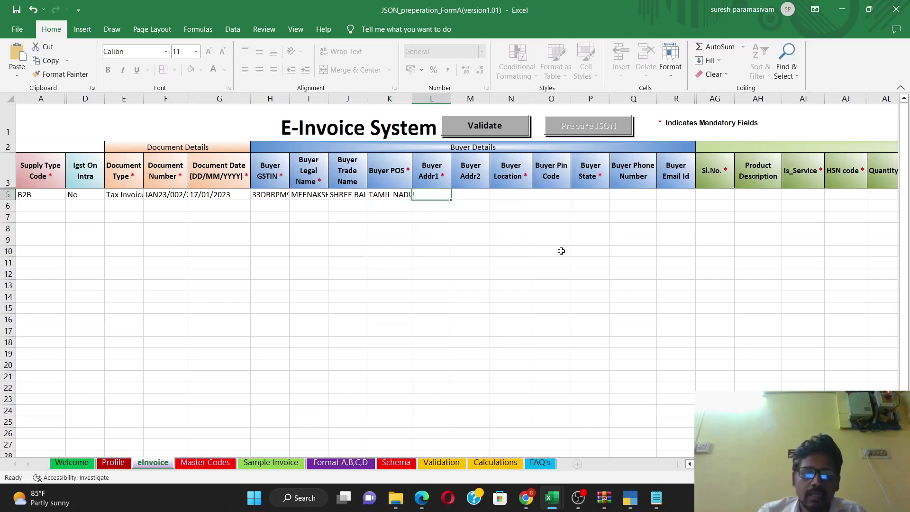
type("CHENNAI")
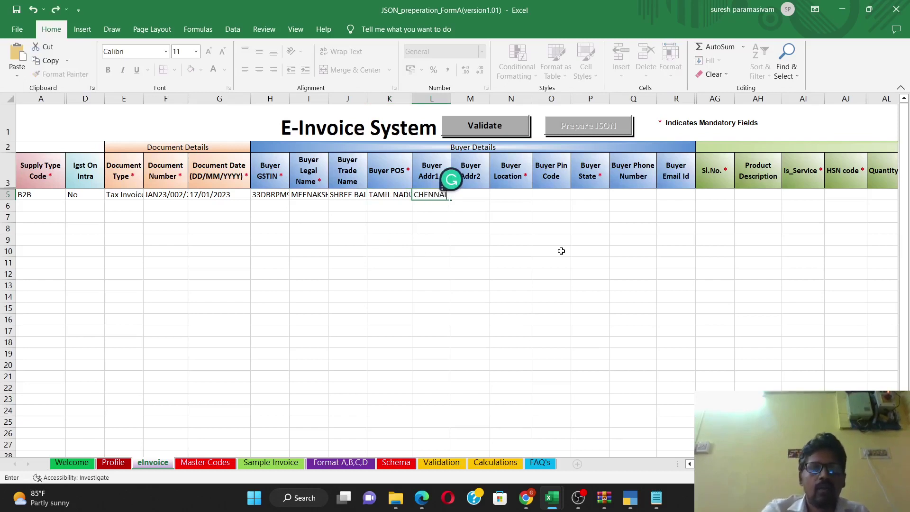
left_click(481, 194)
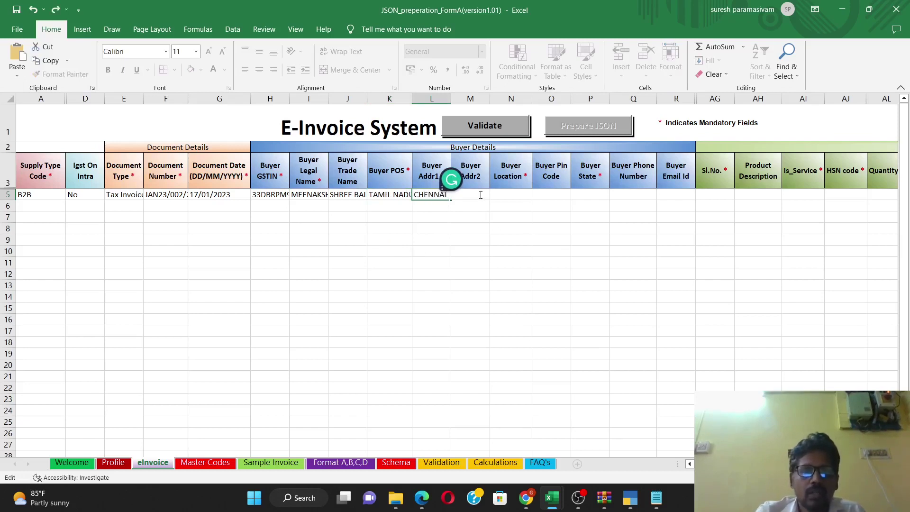
key("Tab")
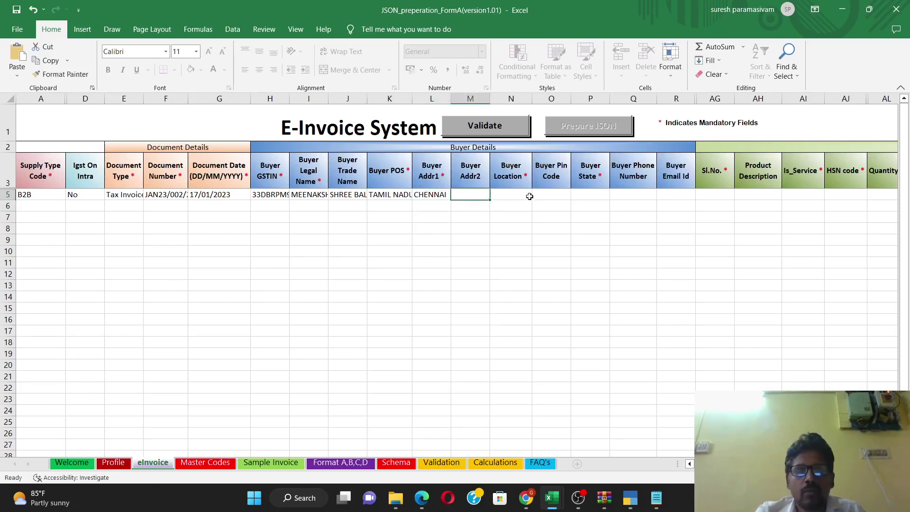
left_click(518, 191)
type("CHENNAI")
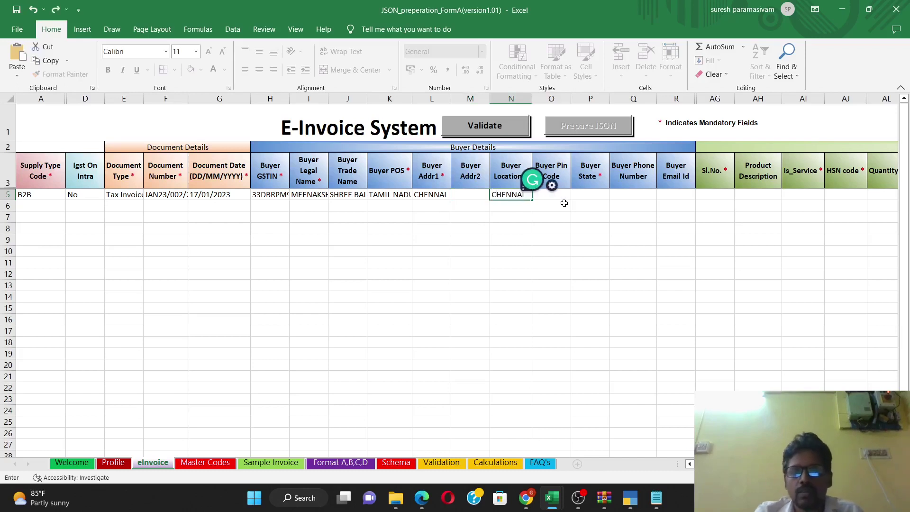
left_click(557, 195)
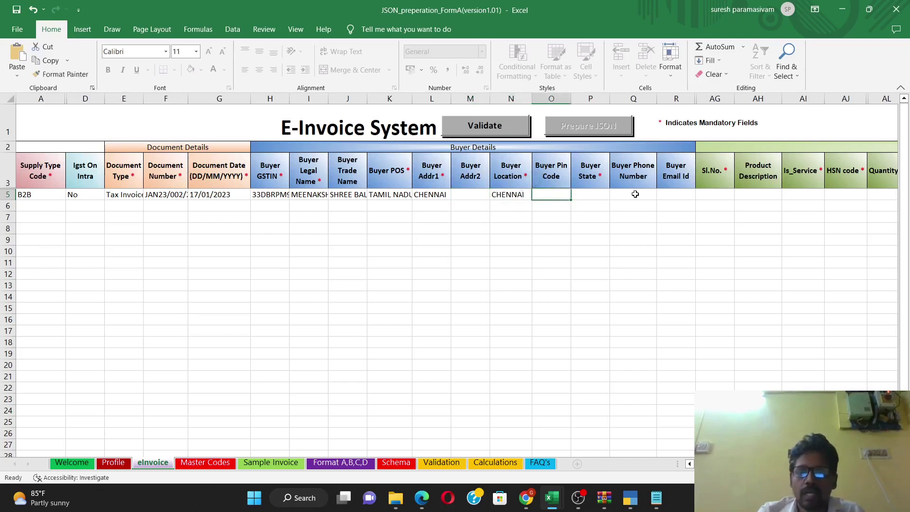
type("600039")
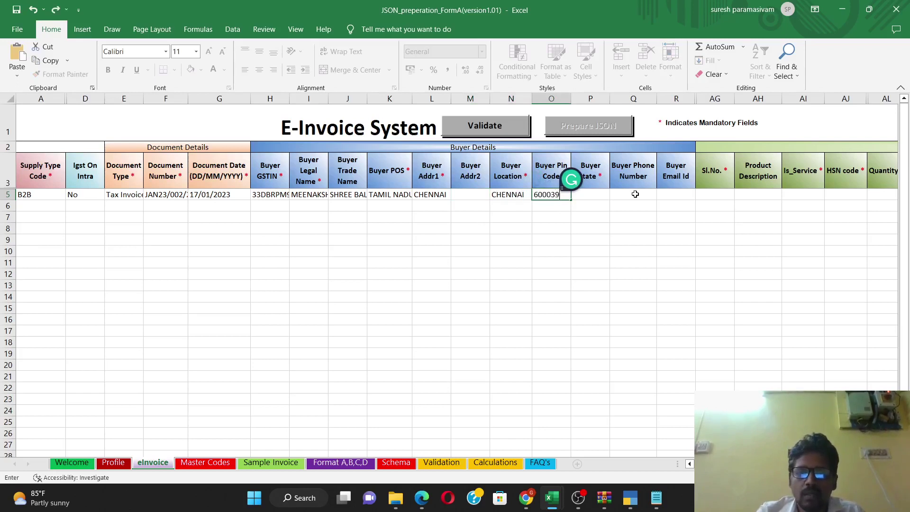
left_click(590, 193)
Step: Set Buyer State to TAMIL NADU, correcting an accidental TELANGANA pick
left_click(616, 195)
scroll(616, 254, "down", 5)
scroll(616, 254, "down", 3)
left_click(592, 253)
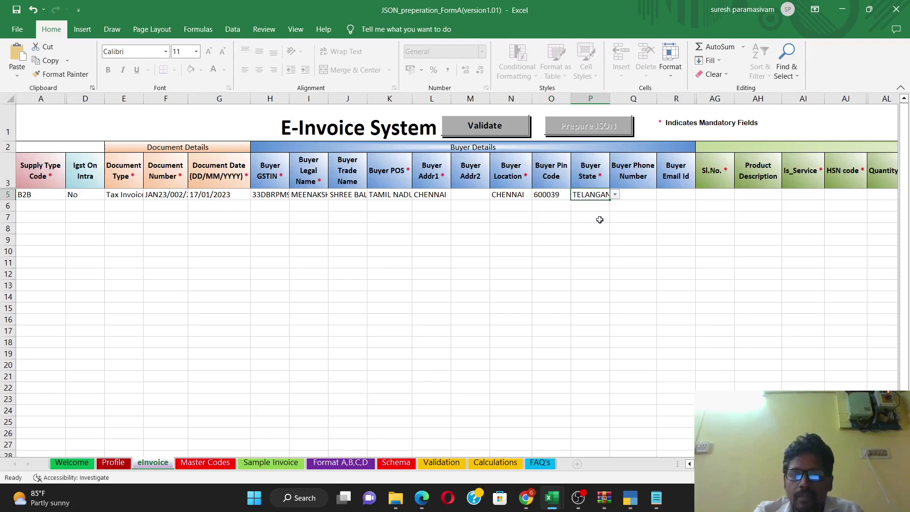
left_click(615, 196)
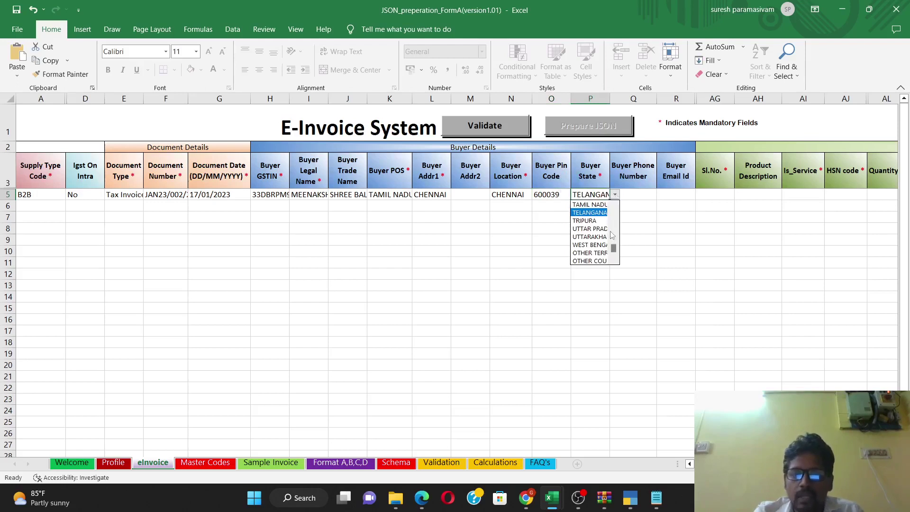
left_click(598, 205)
left_click(639, 196)
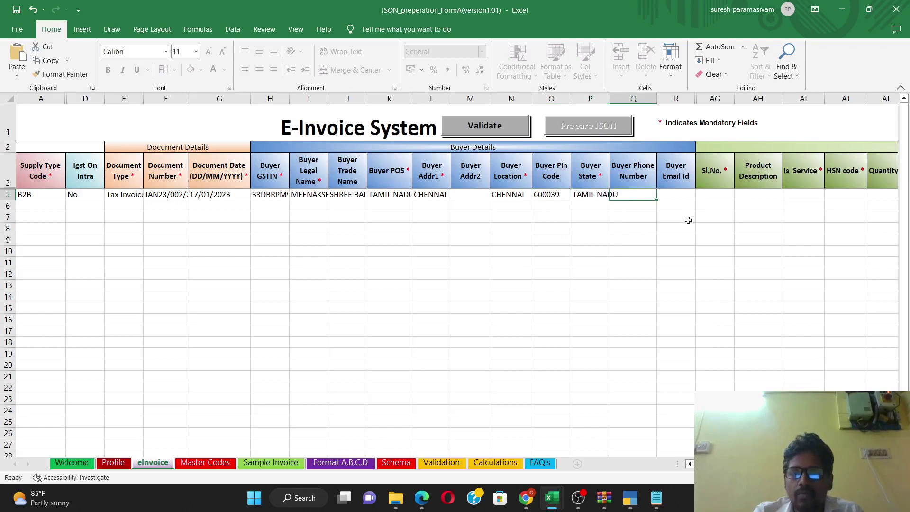
key("Tab")
key("Tab")
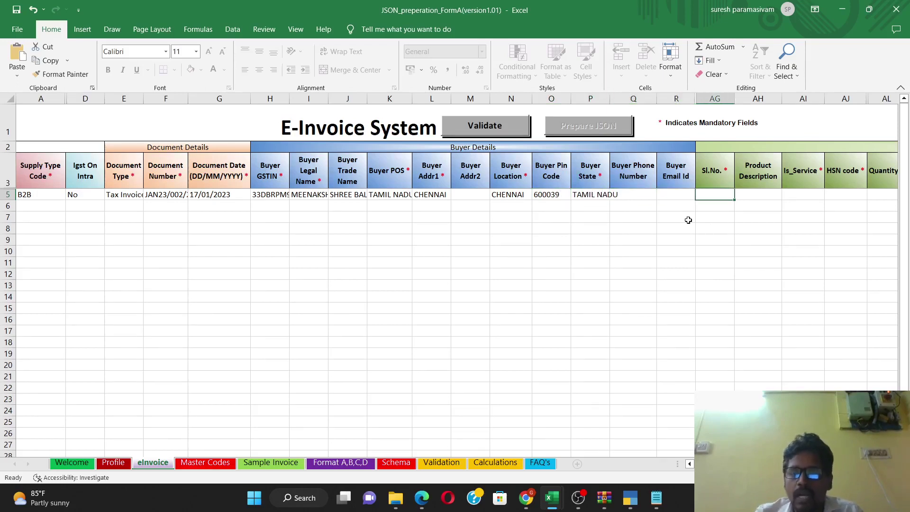
Step: Enter item Sl.No. 1, description SERVICE, Is_Service Yes and HSN code 9988
key("Tab")
key("Tab")
key("Tab")
key("Tab")
key("Tab")
key("Tab")
key("Tab")
key("Tab")
key("Tab")
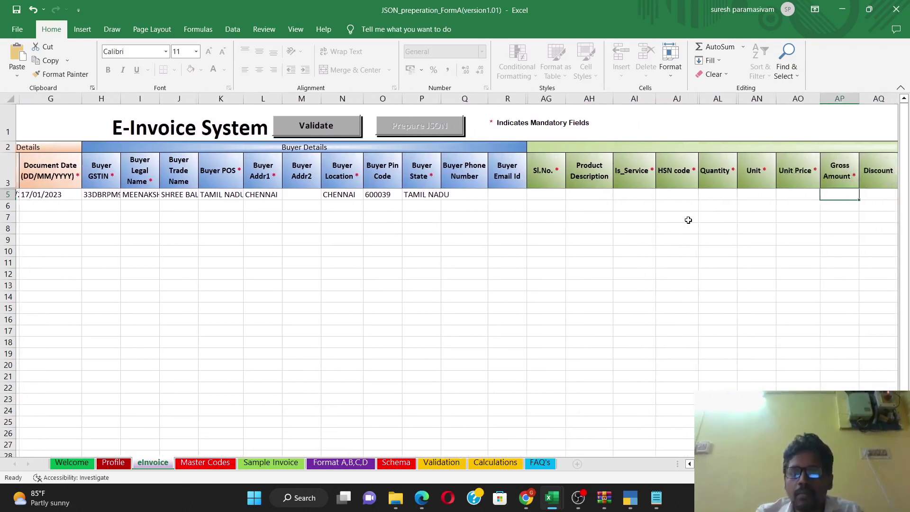
key("Tab")
key("Tab")
key("Tab")
key("Tab")
key("Tab")
key("Tab")
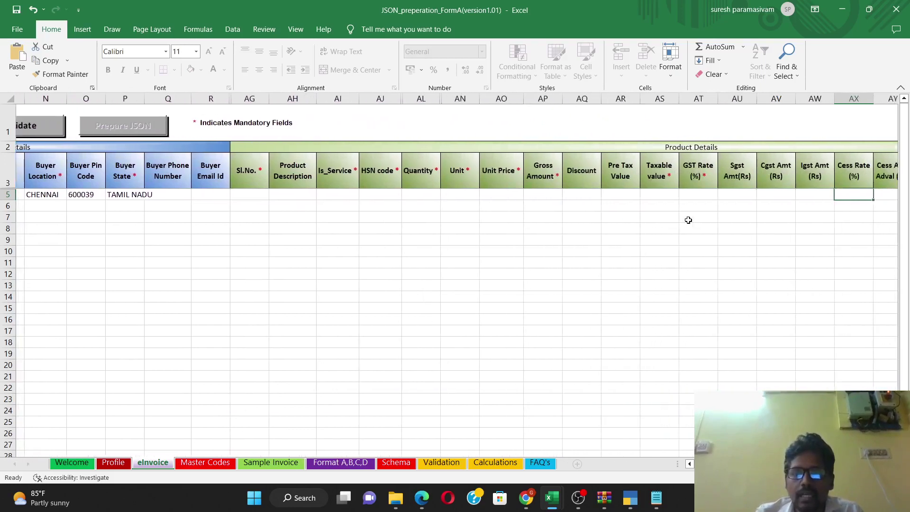
key("Left")
key("Left")
key("Left")
key("Left")
key("Left")
key("Left")
key("Left")
key("Left")
key("Left")
key("Left")
key("Left")
key("Left")
key("Left")
key("Left")
key("Left")
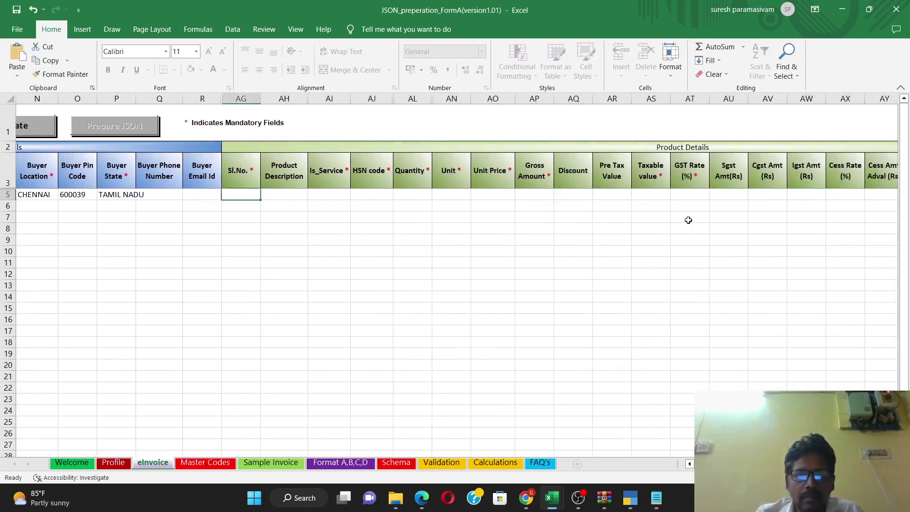
type("1")
key("Tab")
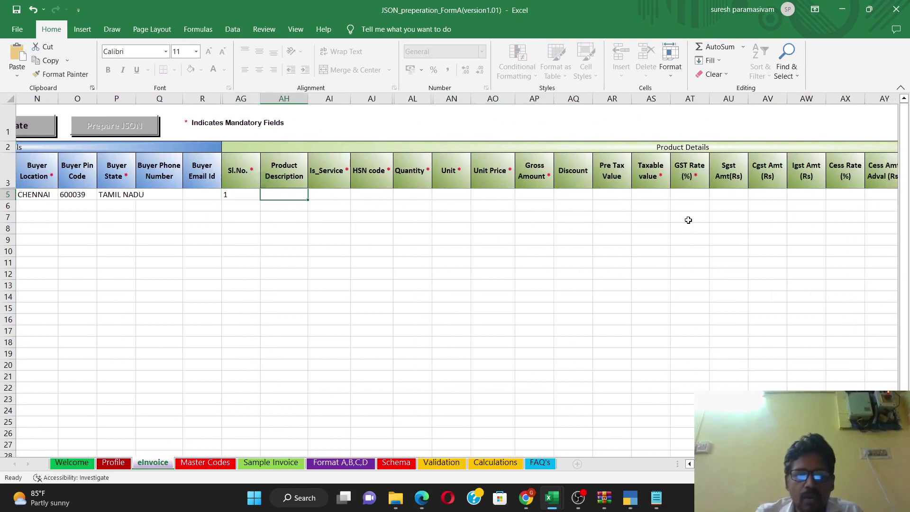
type("SERVICE")
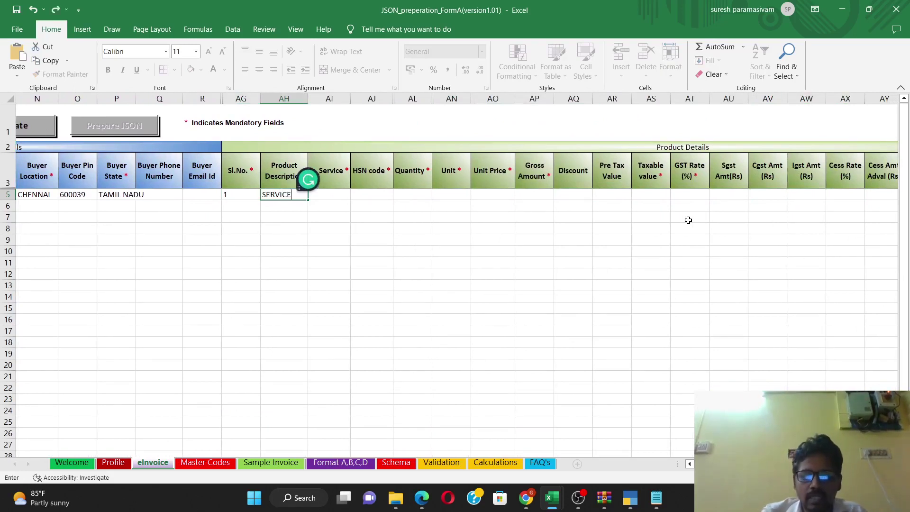
key("Tab")
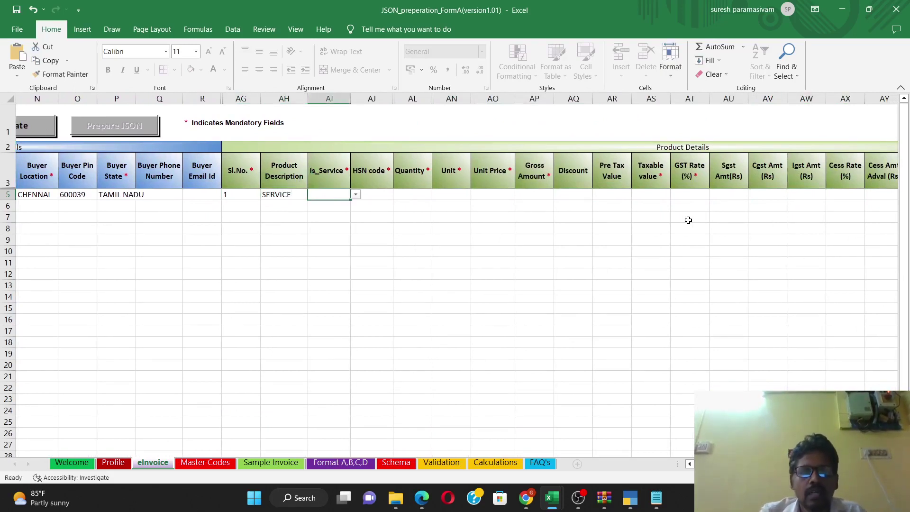
left_click(355, 195)
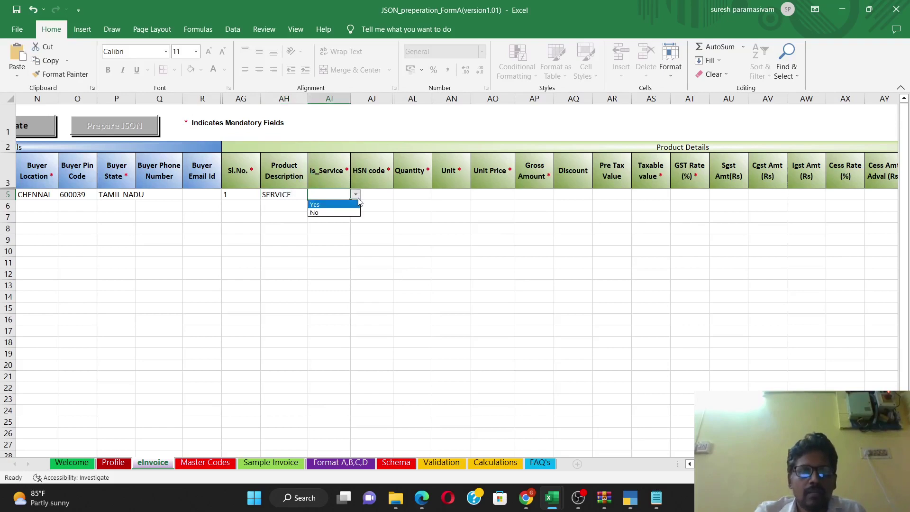
left_click(349, 205)
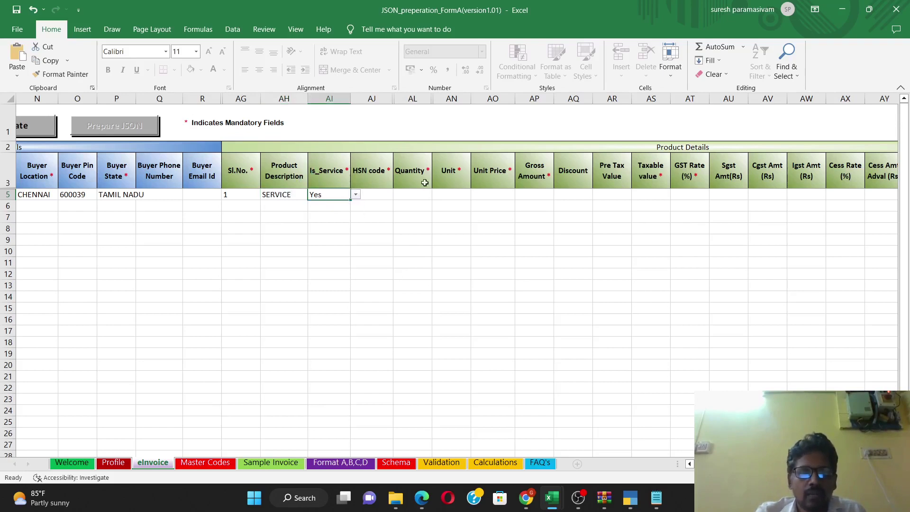
left_click(381, 193)
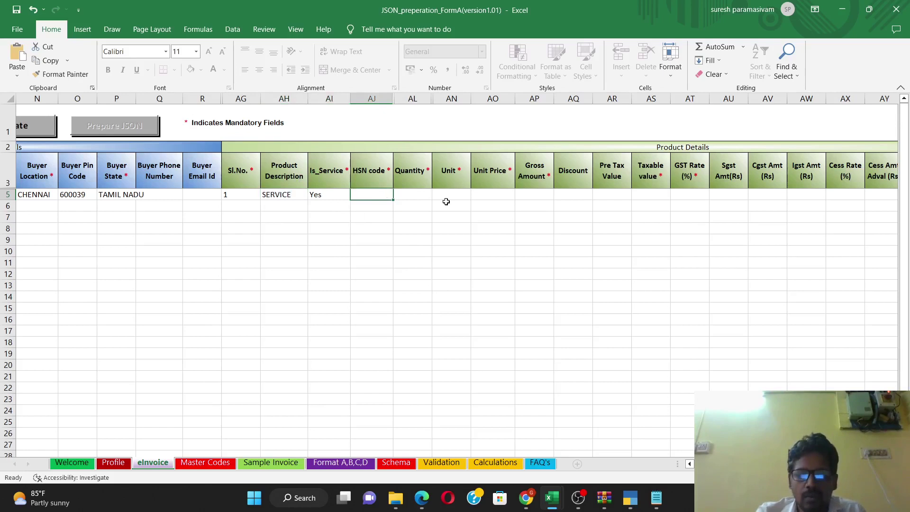
type("9988")
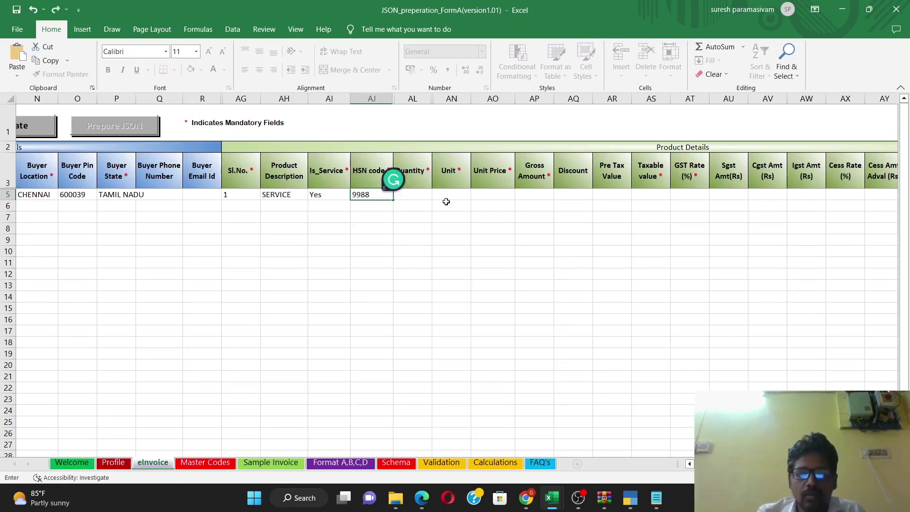
key("Tab")
Step: Enter quantity 1 with unit NUMBERS, unit price 5000 and discount 0
type("1")
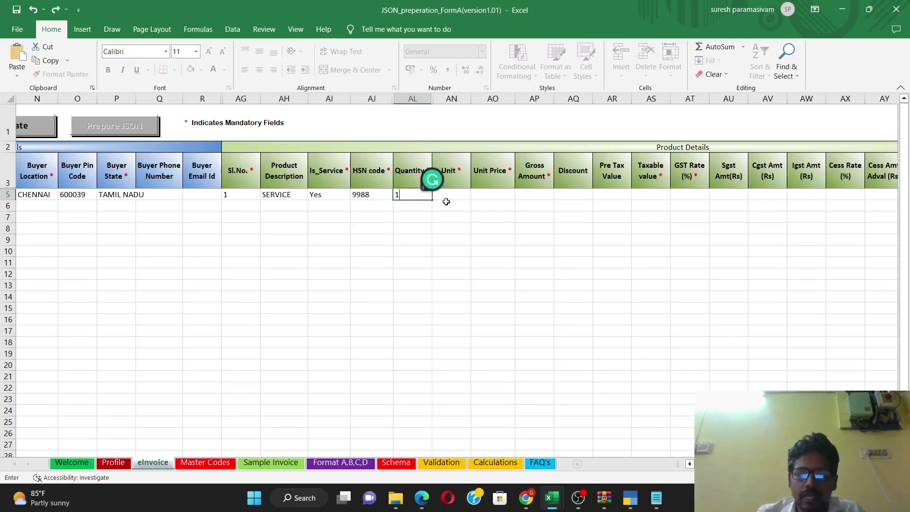
key("Tab")
left_click(476, 194)
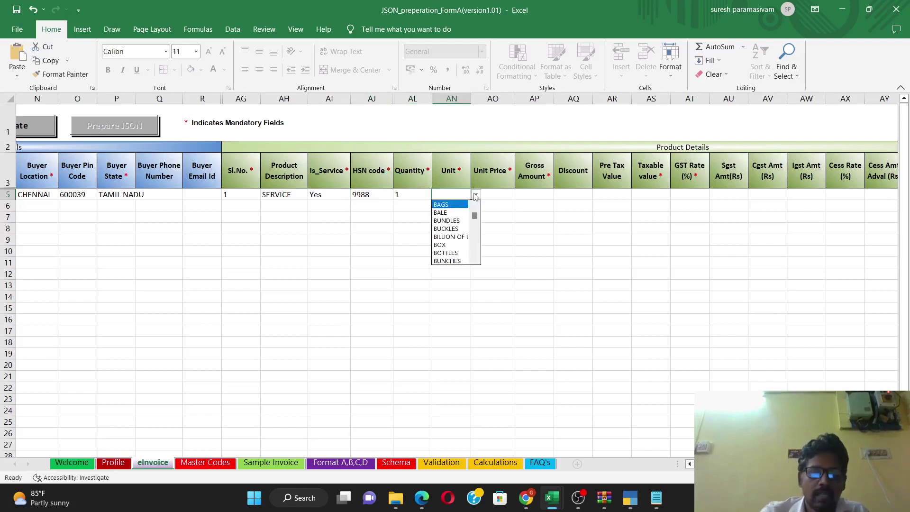
left_click(473, 250)
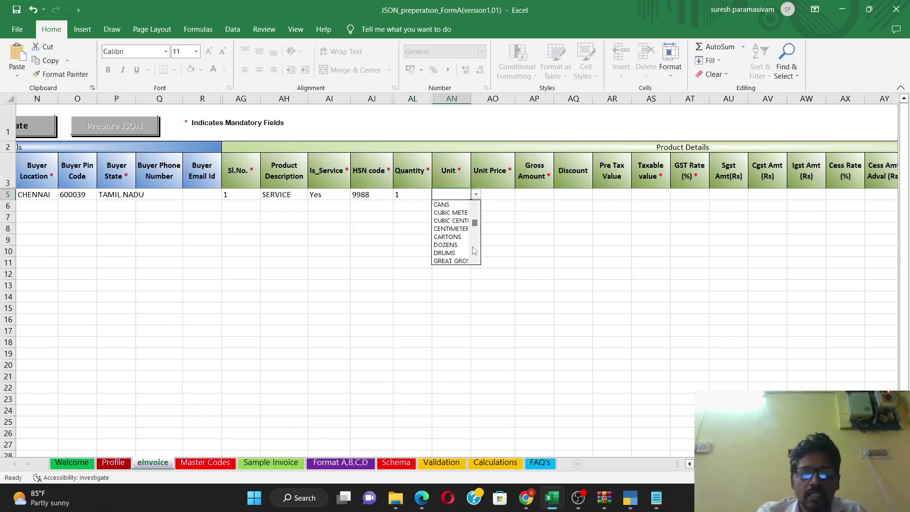
left_click(473, 250)
left_click(474, 250)
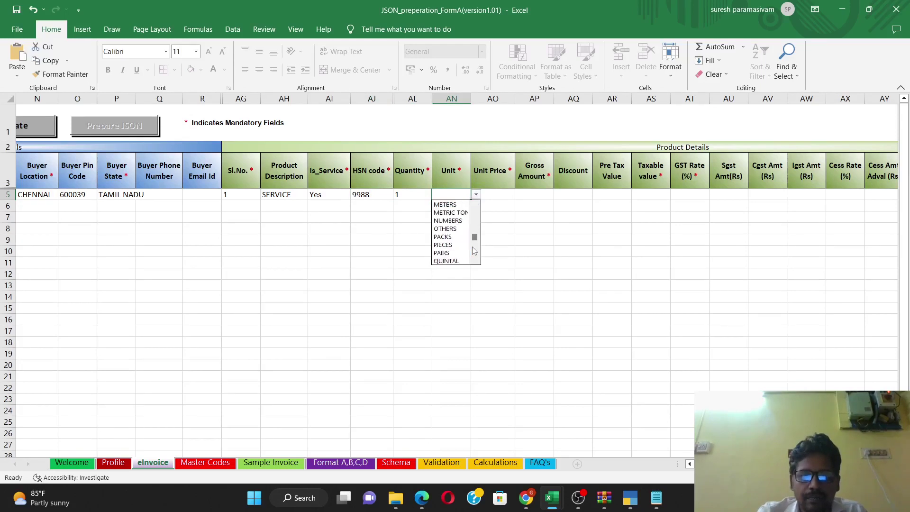
left_click(463, 221)
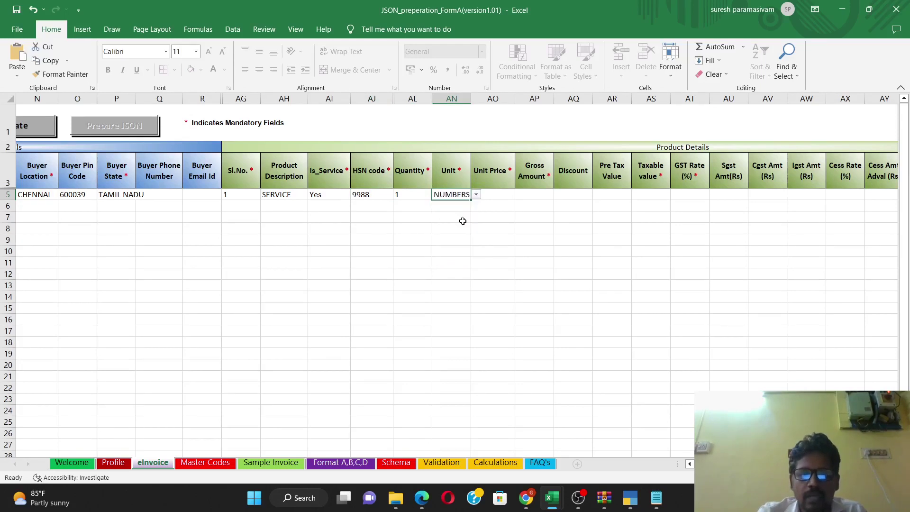
left_click(502, 194)
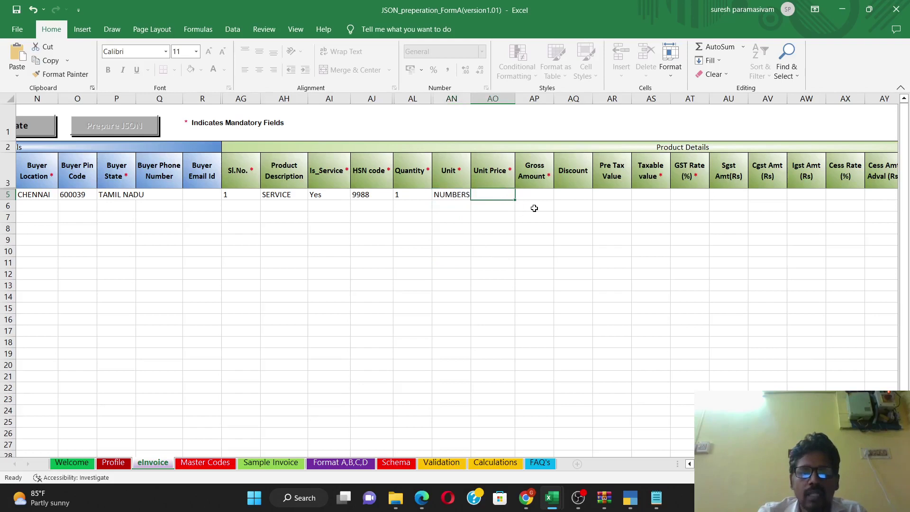
type("5000")
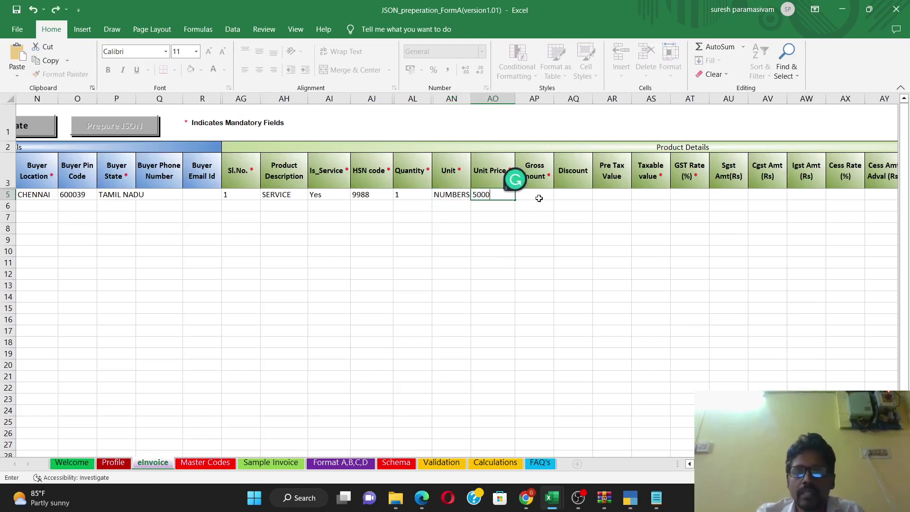
left_click(539, 198)
key("Tab")
type("0")
key("Tab")
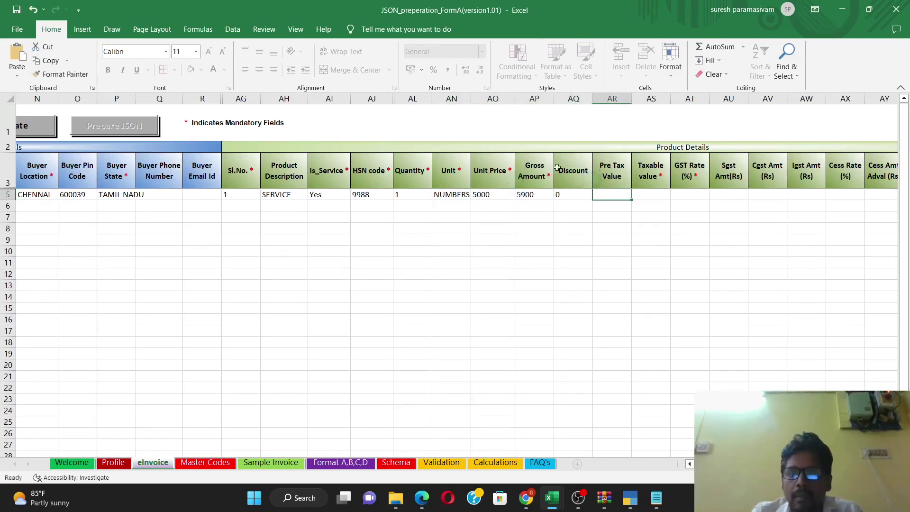
Step: Enter taxable value 5000 in AS5 and GST rate 18 in AT5, then review the tax columns
left_click(664, 193)
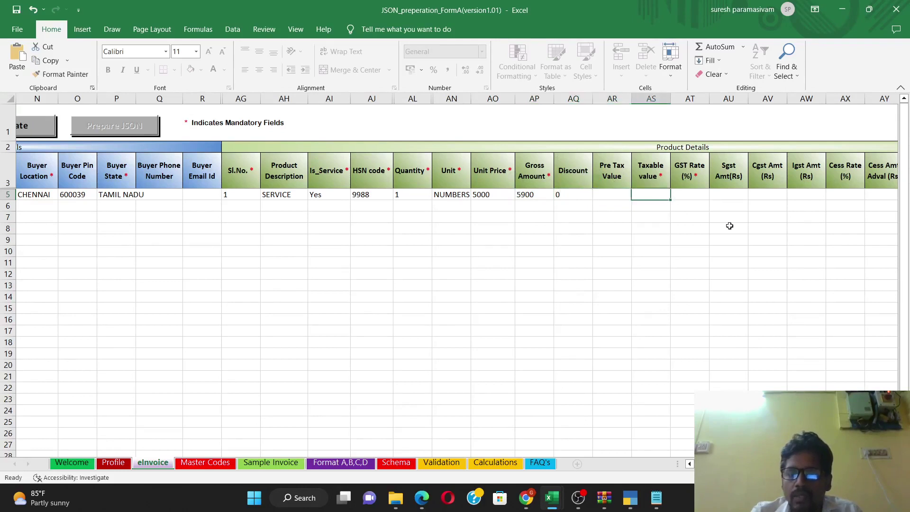
type("5000")
key("Tab")
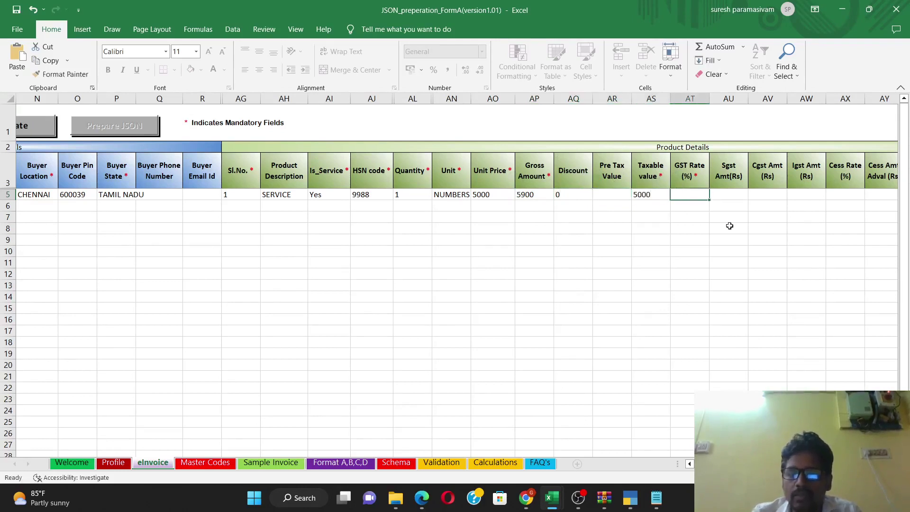
type("18")
key("Tab")
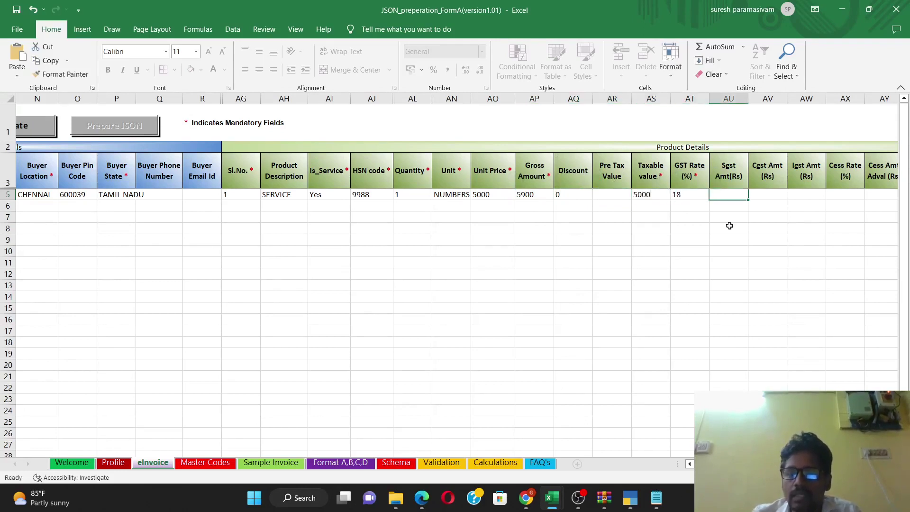
left_click(686, 188)
left_click(687, 194)
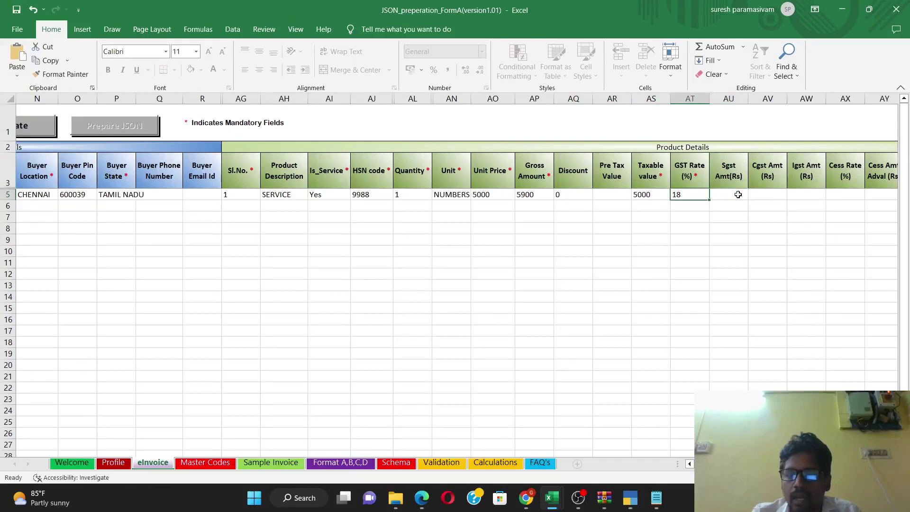
left_click(742, 196)
key("Right")
key("Right")
key("Right")
key("Right")
key("Right")
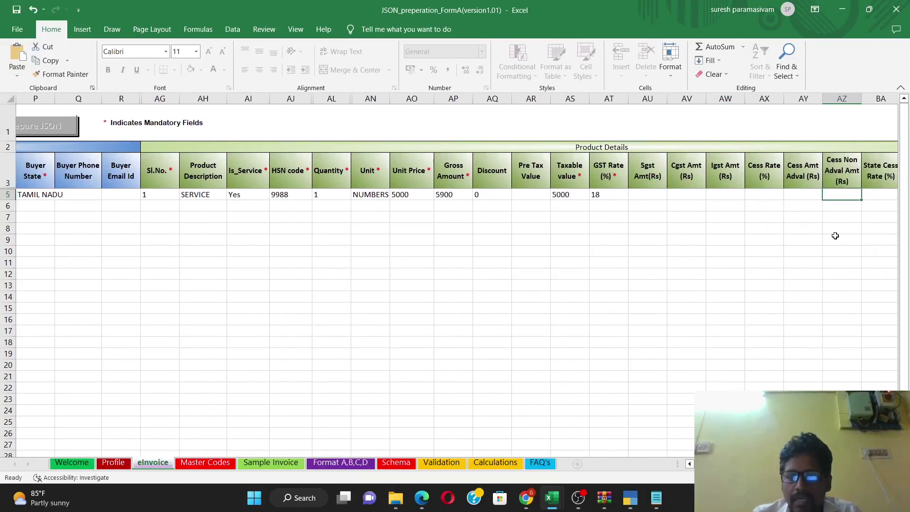
key("Right")
key("Left")
key("Left")
key("Left")
key("Left")
key("Left")
key("Left")
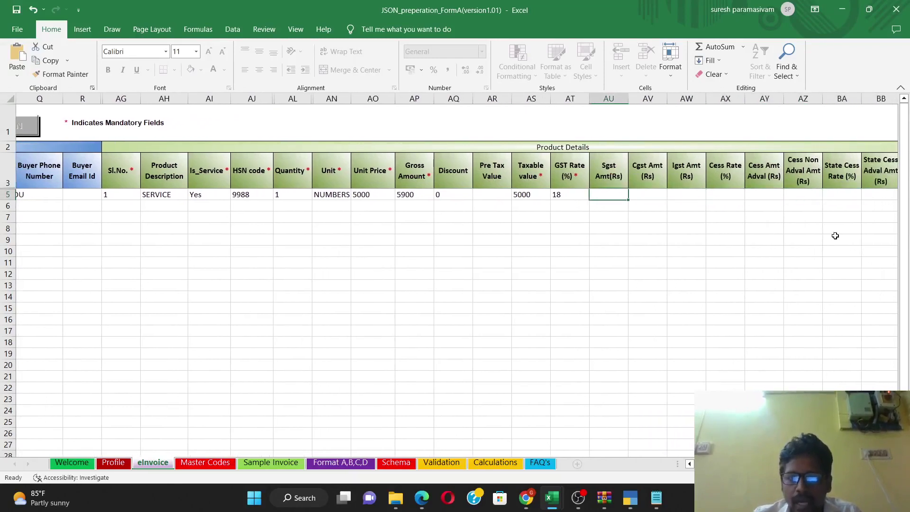
key("Left")
key("Right")
key("Right")
key("Right")
key("Right")
key("Right")
key("Right")
key("Right")
key("Right")
key("Right")
key("Right")
key("Right")
key("Right")
key("Right")
key("Right")
key("Left")
key("Left")
key("Left")
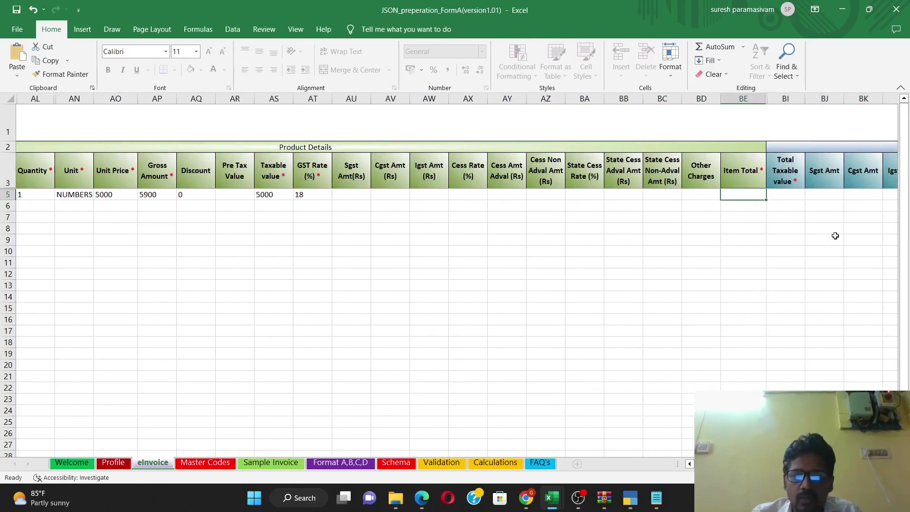
Step: Enter item total 1 in BE5 and total taxable value 5000 in BI5
type("1")
key("Right")
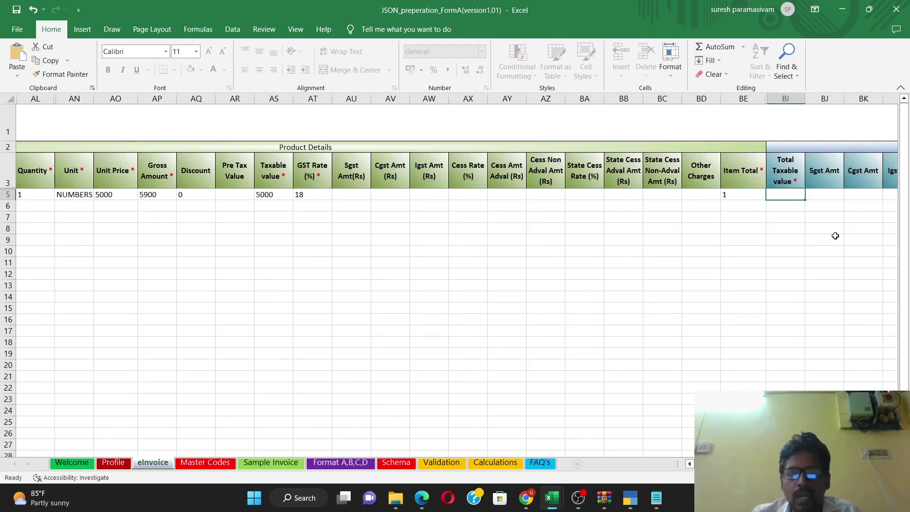
key("Right")
key("Right")
key("Right")
key("Right")
key("Right")
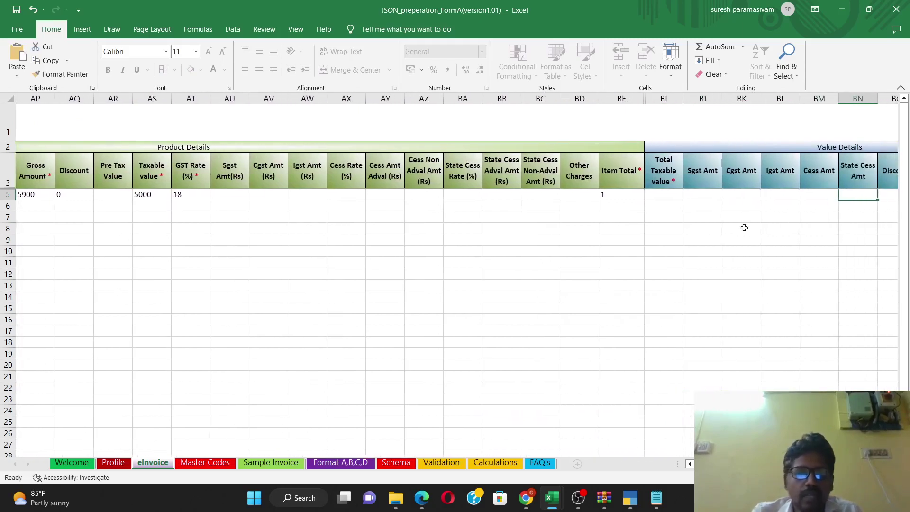
left_click(663, 195)
type("5000")
key("Right")
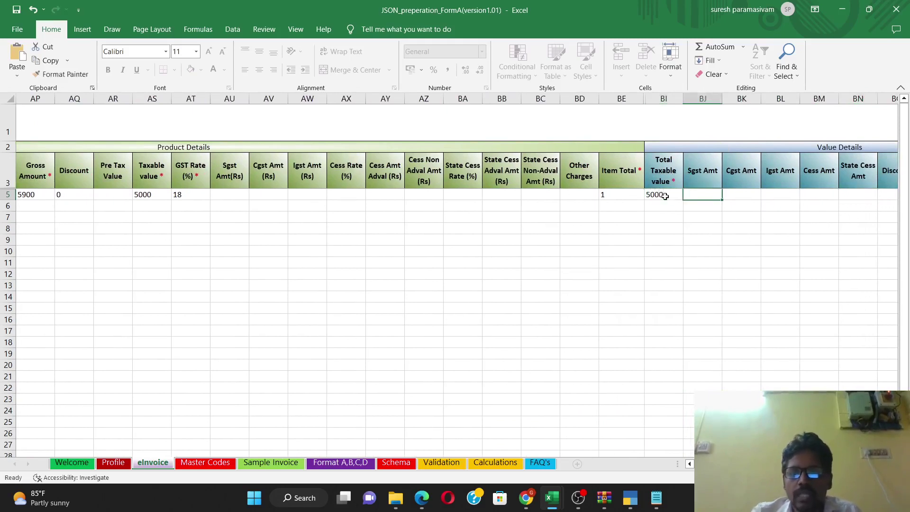
Step: Enter total invoice value 5900 in BR5 and return to the start of the sheet
key("Right")
key("Right")
key("Right")
key("Right")
key("Right")
key("Right")
key("Right")
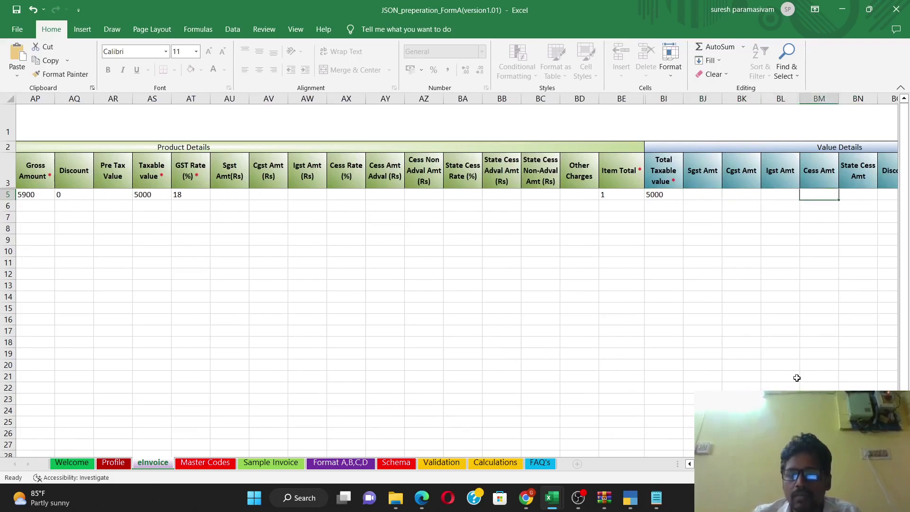
key("Right")
key("Right")
key("Right")
key("Left")
key("Left")
type("5900")
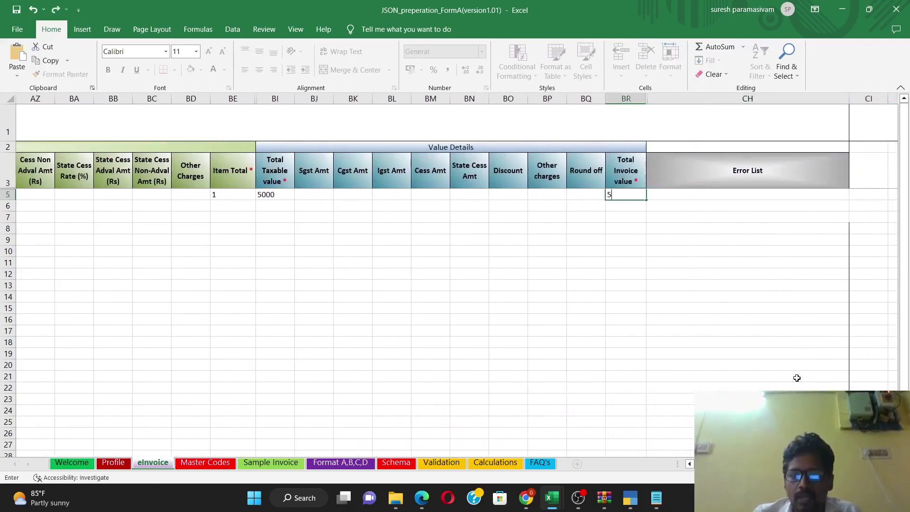
key("Return")
key("Up")
key("Left")
key("Left")
key("Left")
key("Left")
key("Left")
key("Left")
key("Left")
key("Left")
key("Left")
key("Left")
key("Left")
key("Left")
key("Left")
key("Left")
key("Left")
key("Left")
key("Left")
key("Left")
key("Left")
key("Left")
key("Left")
key("Left")
key("Left")
key("Left")
key("Left")
key("Left")
key("Left")
key("Left")
key("Left")
key("Left")
key("Left")
key("Left")
key("Left")
key("Left")
key("Left")
key("Left")
key("Left")
key("Left")
key("Left")
key("Left")
key("ctrl+End")
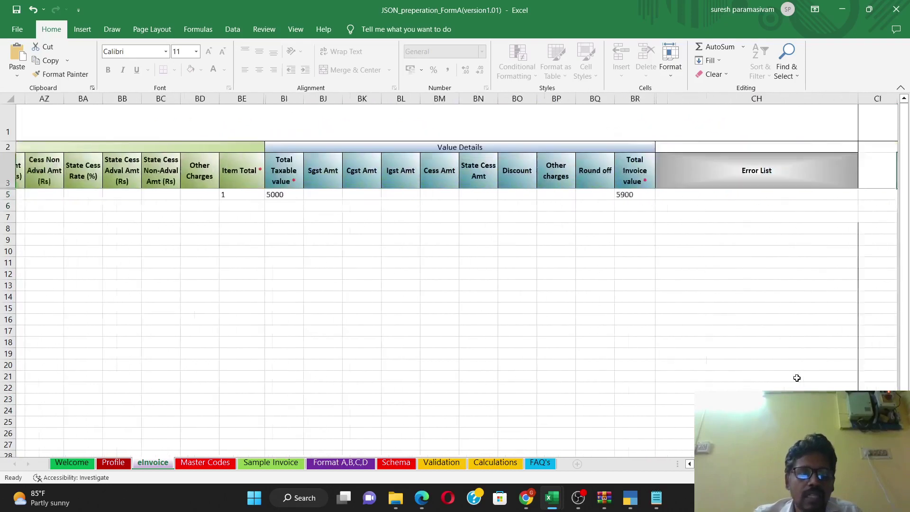
key("ctrl+Home")
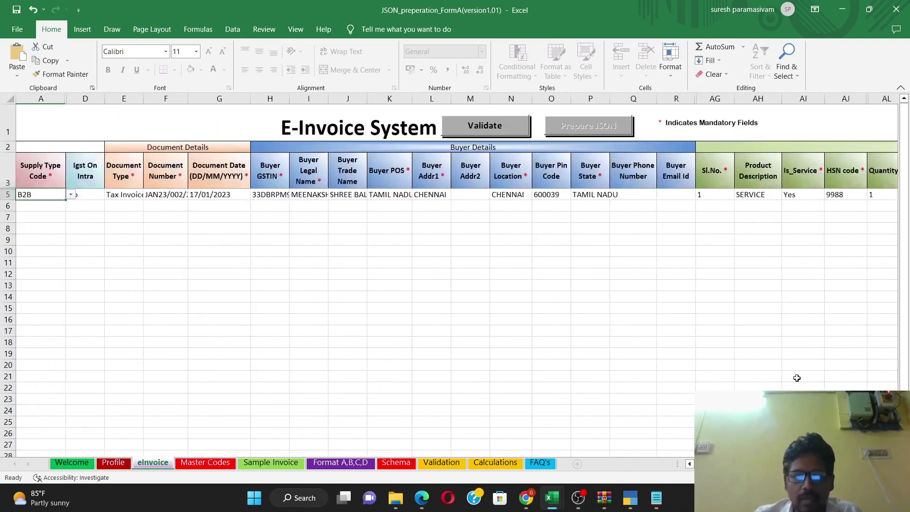
Step: Validate the invoice row and dismiss the warning requiring CGST and SGST or IGST amounts
left_click(154, 206)
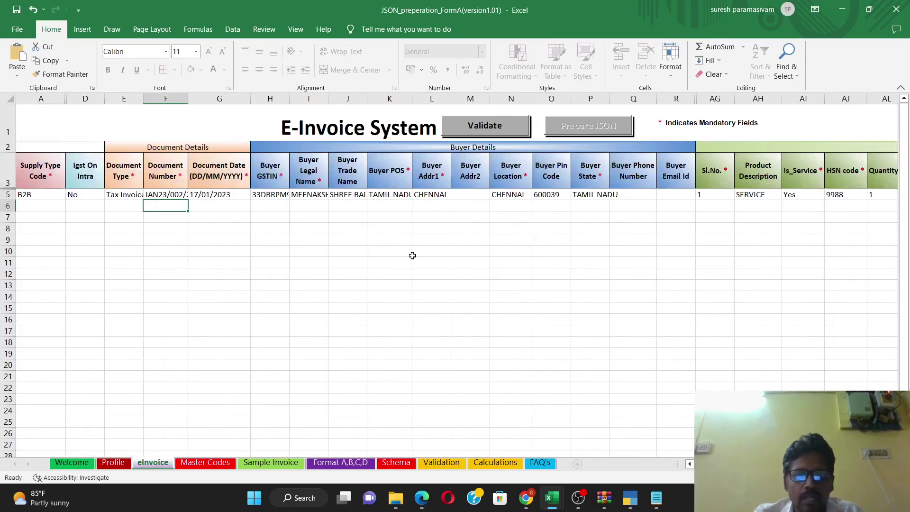
left_click(480, 128)
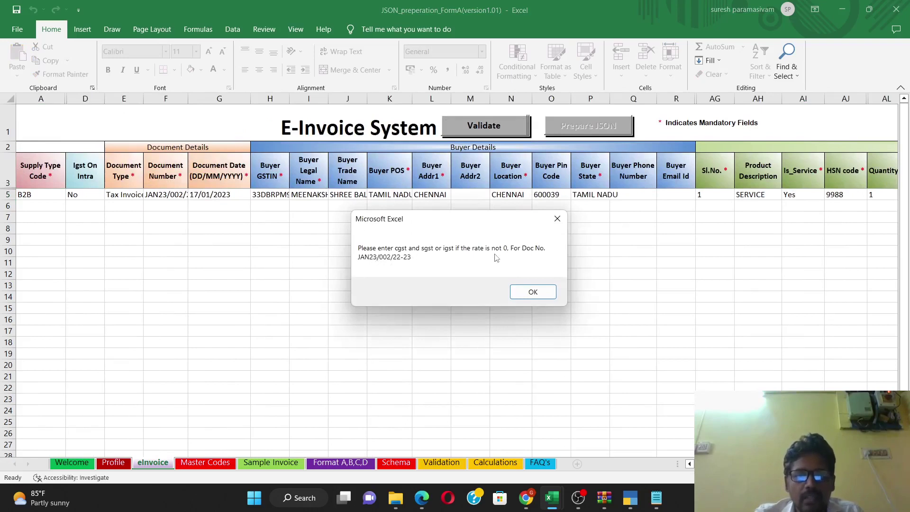
left_click(531, 292)
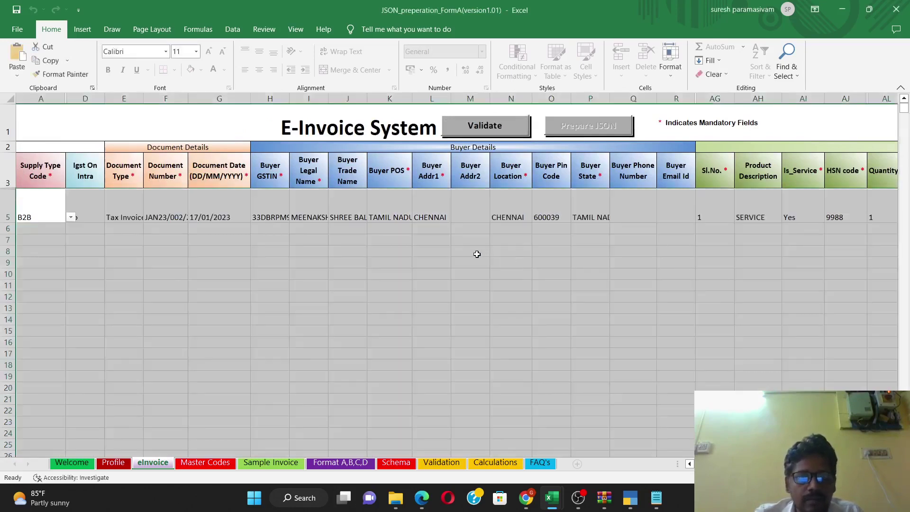
Step: Read row 5's Error List: taxable value must equal gross amount minus discount (column AS)
left_click(207, 205)
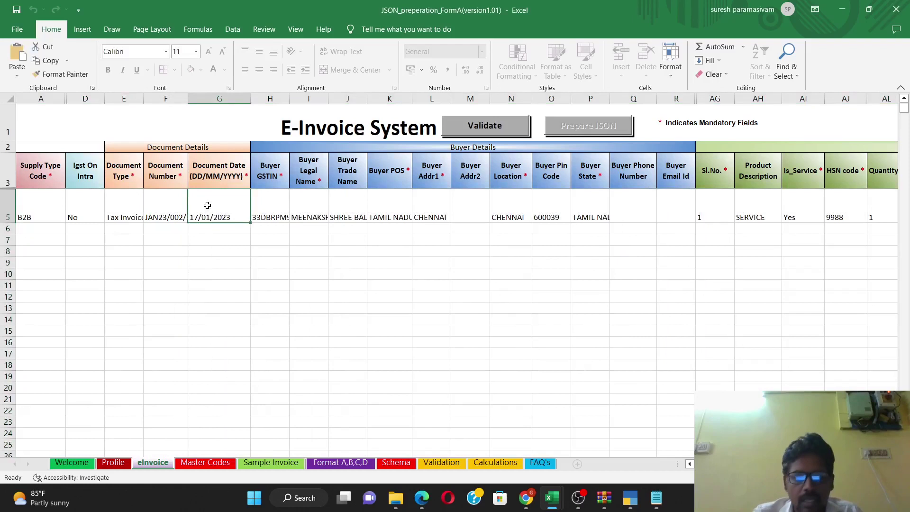
key("Right")
key("Right")
key("Right")
key("Right")
key("Right")
key("Right")
key("Right")
key("Right")
key("Right")
key("Right")
key("Right")
key("Right")
key("Right")
key("Right")
key("Right")
key("Right")
key("Right")
key("Right")
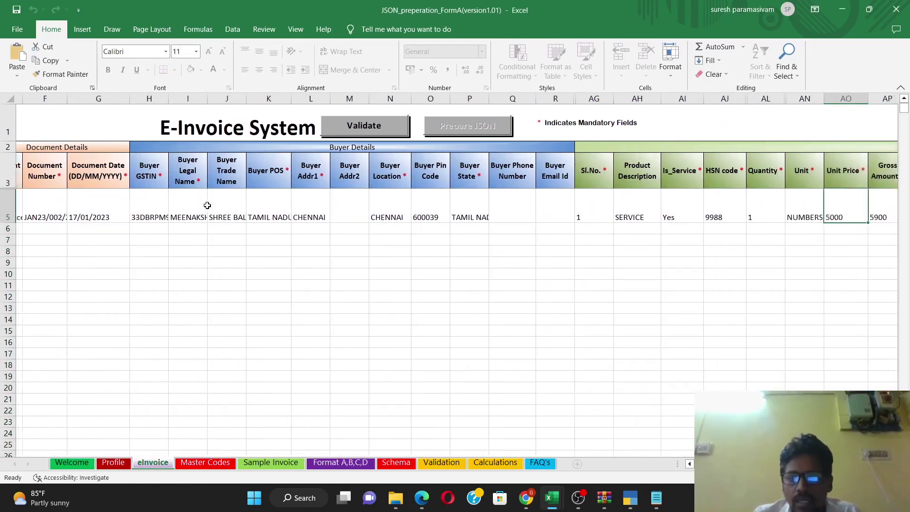
key("Right")
key("Right")
key("Right")
key("Right")
key("Right")
key("Right")
key("Right")
key("Right")
key("Right")
key("Right")
key("Right")
key("Right")
key("Right")
key("Right")
key("Right")
key("Right")
key("Right")
key("Right")
key("Right")
key("Right")
key("Right")
key("Right")
key("Right")
key("Right")
key("Right")
key("Right")
key("Right")
key("Right")
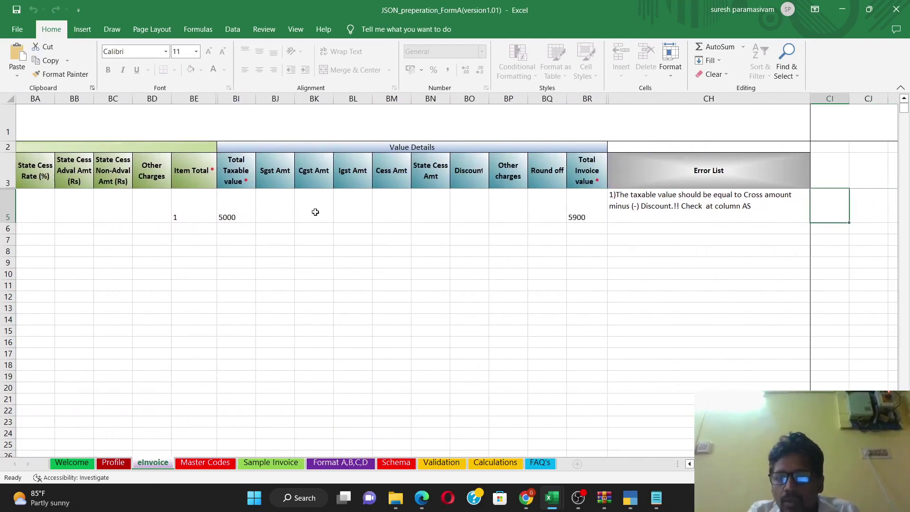
left_click(681, 195)
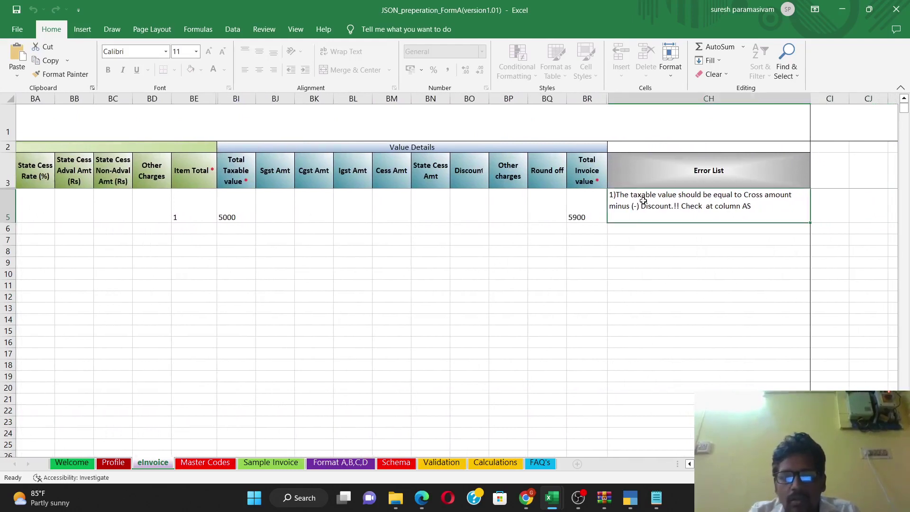
key("Left")
key("Left")
key("Left")
key("Left")
key("Left")
key("Left")
key("Left")
key("Left")
key("Left")
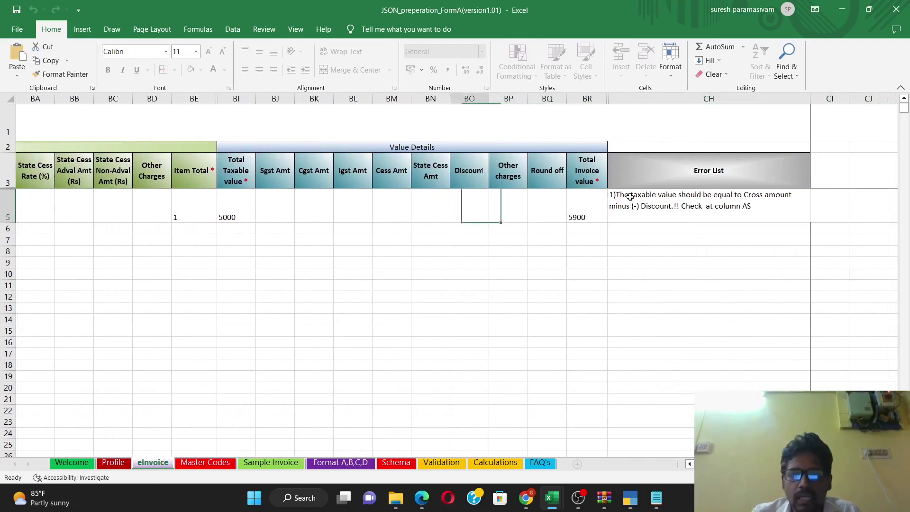
Step: Correct row 5's Gross Amount to 5000
key("Left")
key("Left")
key("Left")
key("Left")
key("Left")
key("Left")
key("Left")
key("Left")
key("Left")
key("Left")
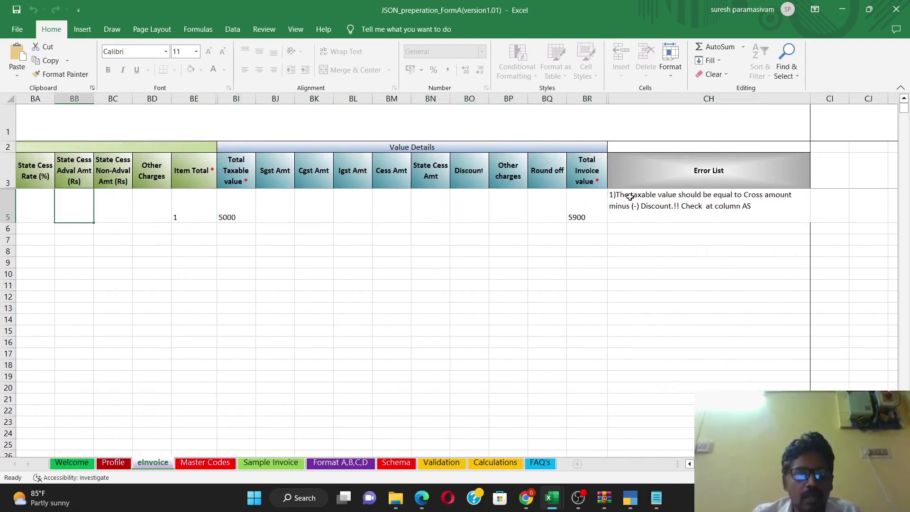
key("Left")
key("Left")
key("Left")
key("Left")
key("Left")
key("Left")
key("Left")
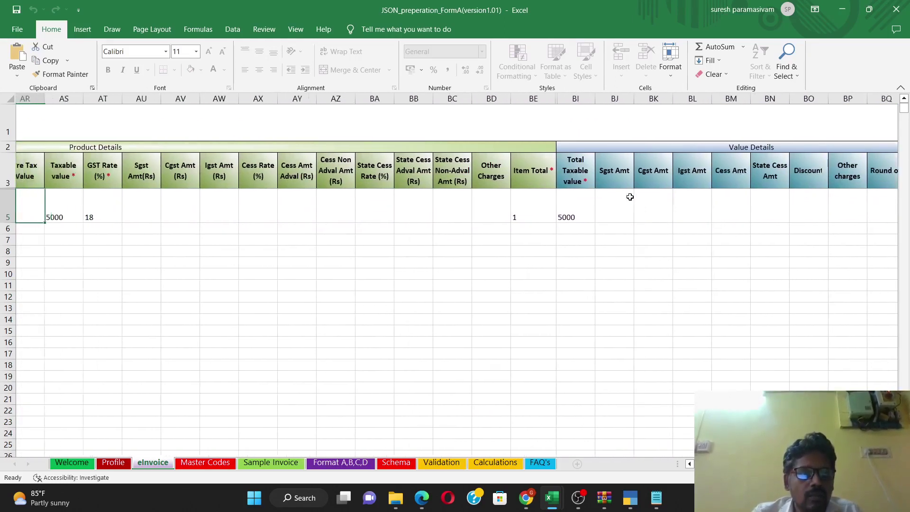
key("Left")
key("Left")
key("Right")
key("Right")
type("500")
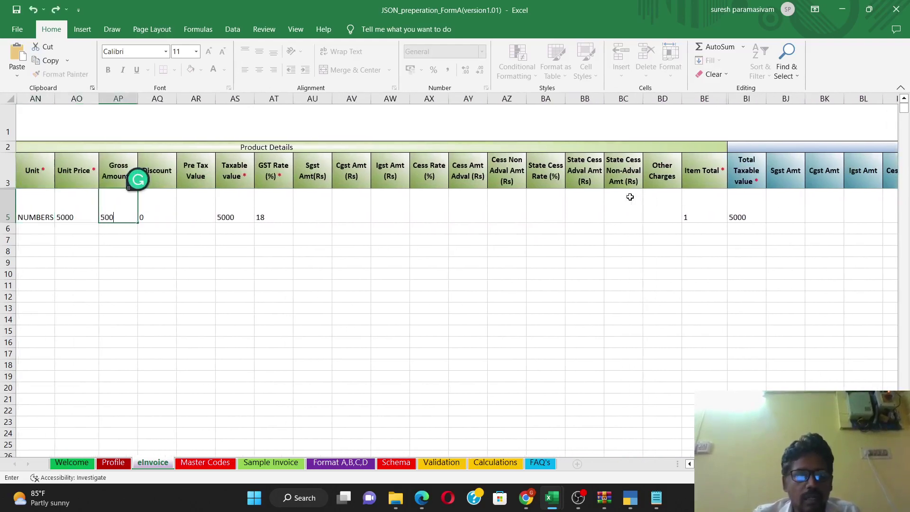
key("Return")
key("Up")
type("5000")
left_click_drag(118, 251, 156, 262)
Step: Re-run Validate and dismiss the warning about missing CGST/SGST or IGST amounts
scroll(670, 467, "left", 10)
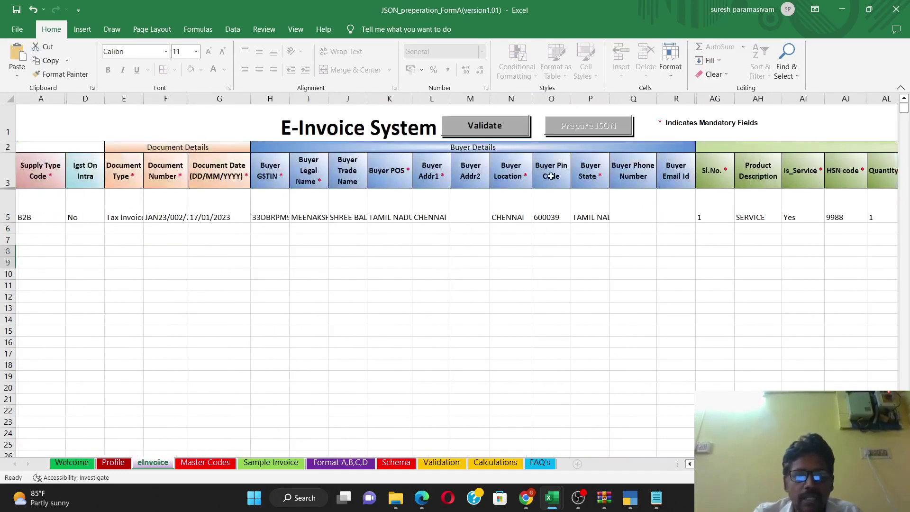
left_click(501, 126)
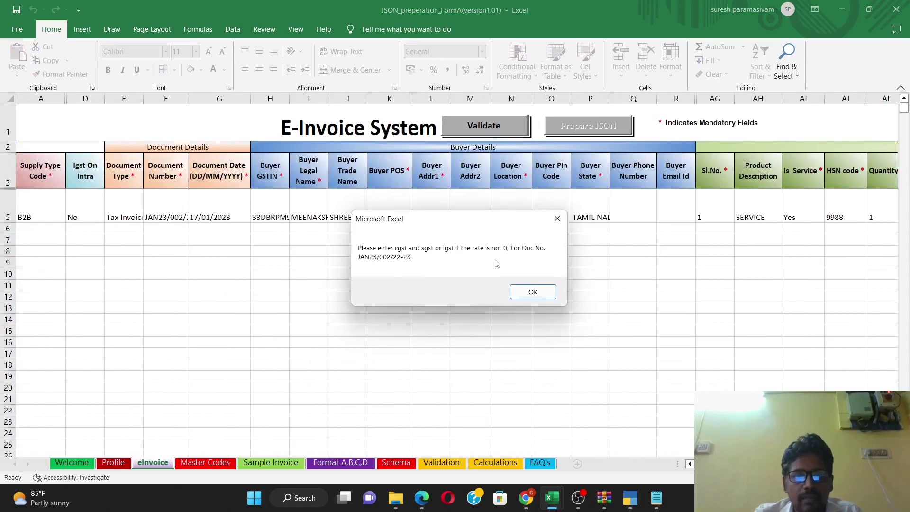
left_click(533, 291)
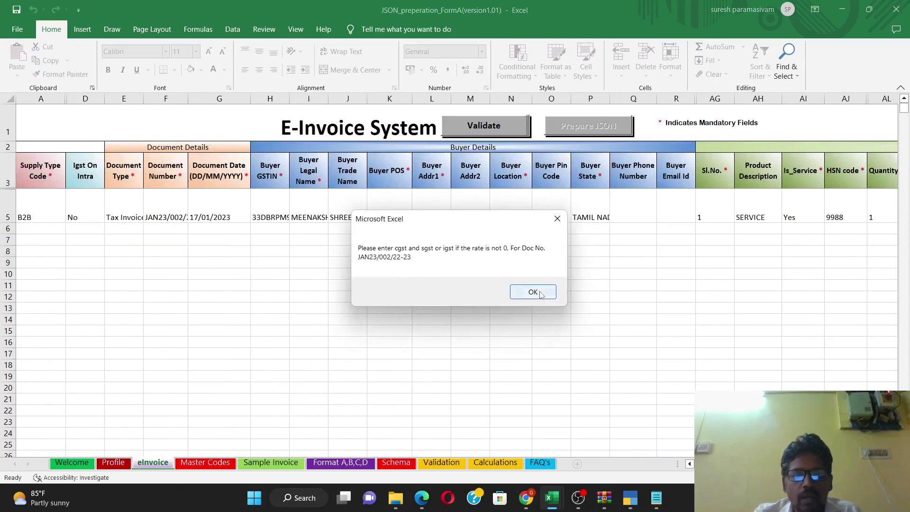
left_click_drag(551, 217, 558, 205)
left_click(558, 205)
Step: Enter 450 as row 5's Sgst and Cgst amounts in the product details
key("Right")
key("Right")
key("Right")
key("Right")
key("Right")
key("Right")
key("Right")
key("Right")
key("Right")
key("Right")
key("Right")
key("Right")
key("Right")
key("Right")
key("Right")
key("Right")
key("Right")
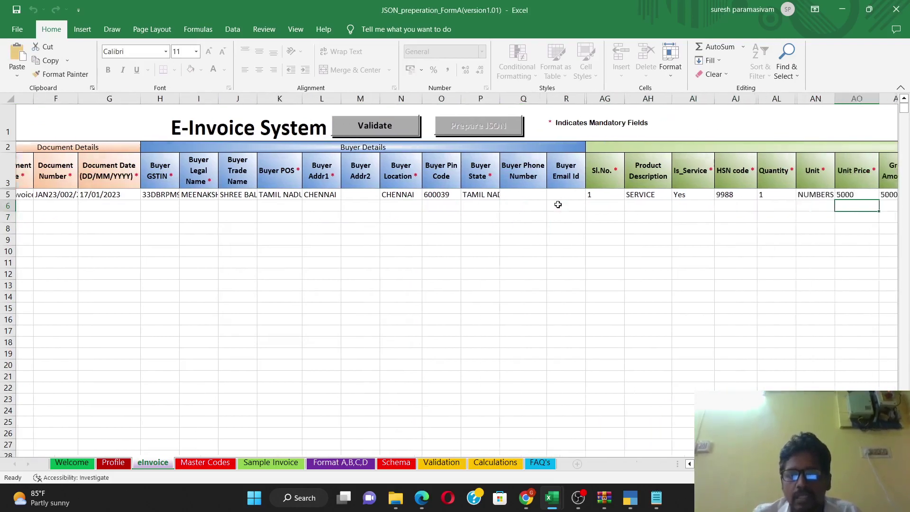
key("Right")
key("Right")
key("Right")
key("Right")
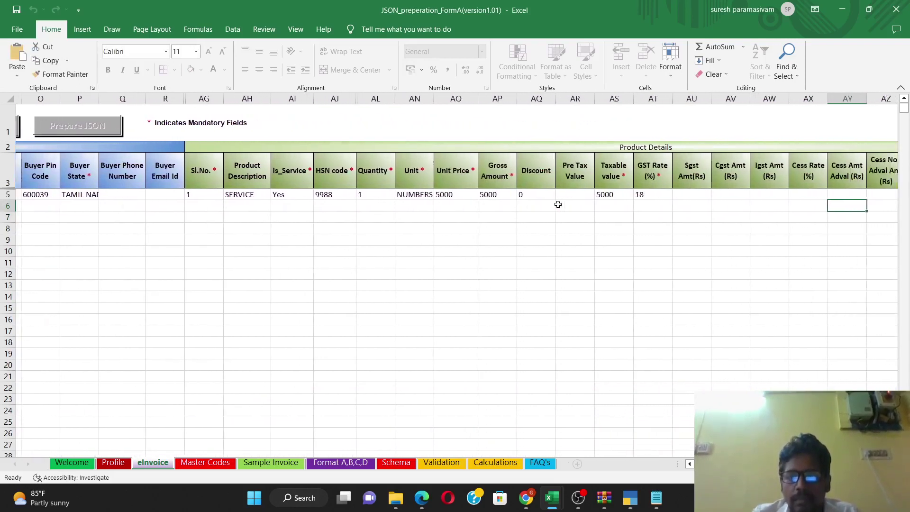
key("Up")
key("Up")
key("Left")
key("Left")
key("Left")
key("Left")
key("Left")
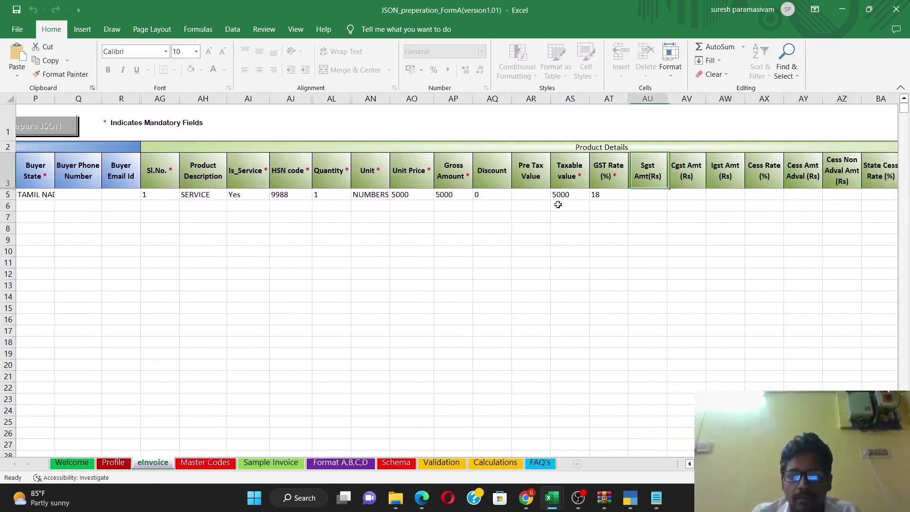
key("Down")
type("450")
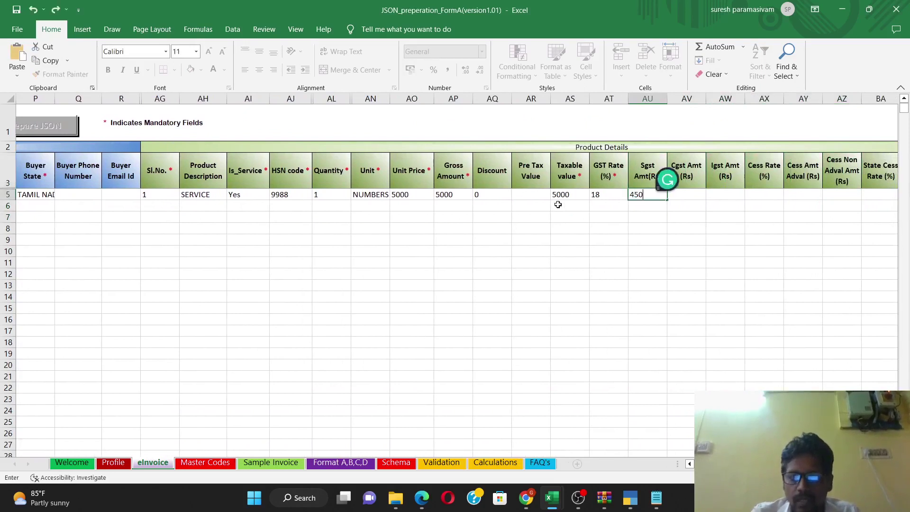
key("Right")
type("450")
key("Right")
Step: Enter 450 for the total Sgst and Cgst amounts in Value Details, then re-run validation
key("Right")
key("Right")
key("Right")
key("Right")
key("Right")
key("Right")
key("Right")
key("Right")
key("Right")
key("Right")
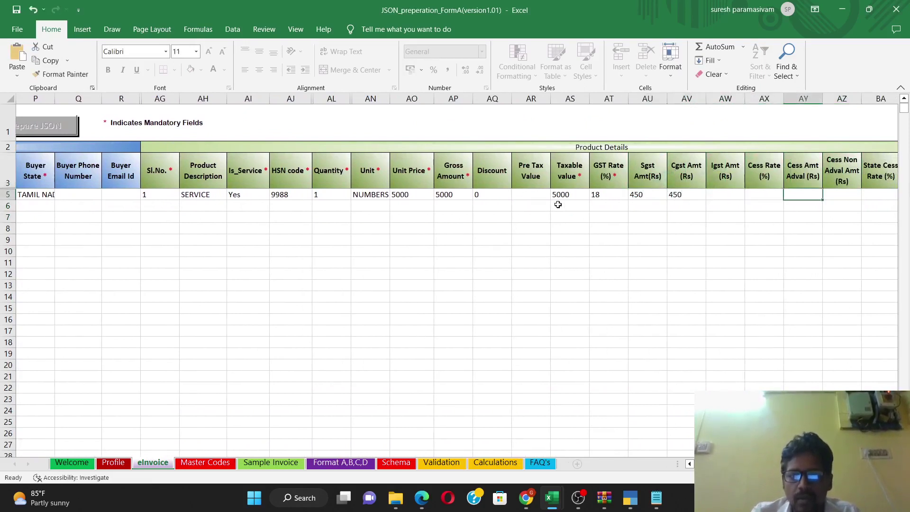
key("Right")
key("Right")
key("Right")
key("Right")
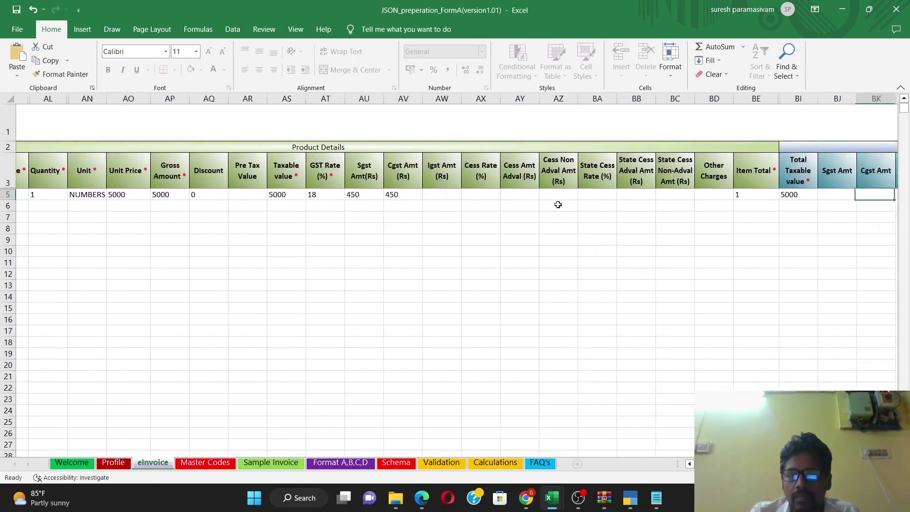
key("Left")
key("Left")
key("Left")
type("450")
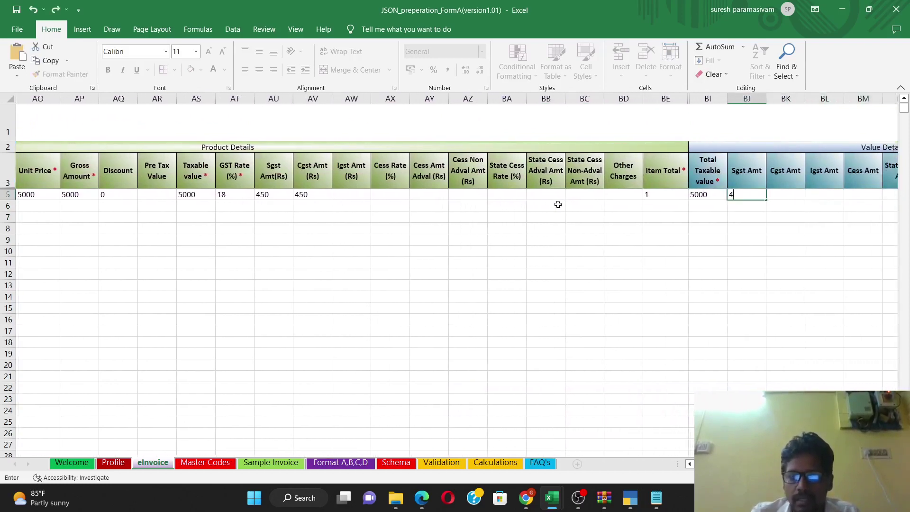
key("Right")
type("450")
key("Return")
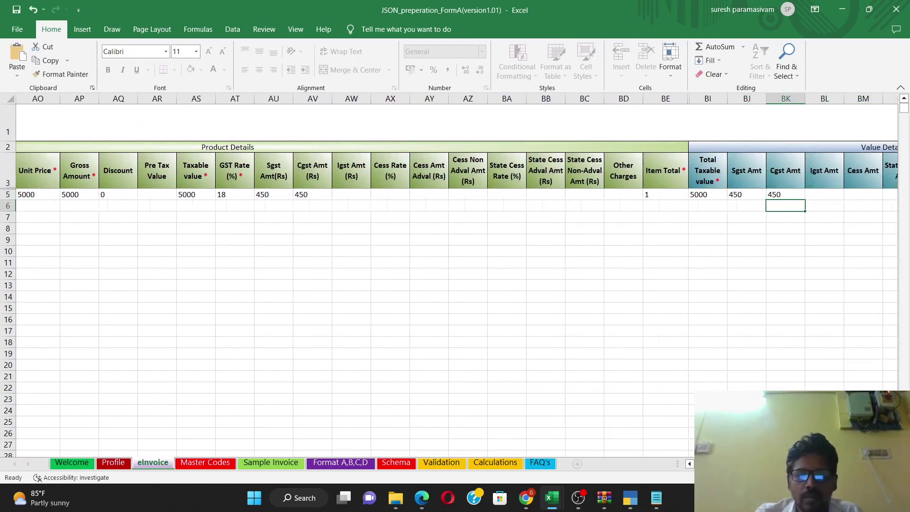
key("Home")
left_click(487, 124)
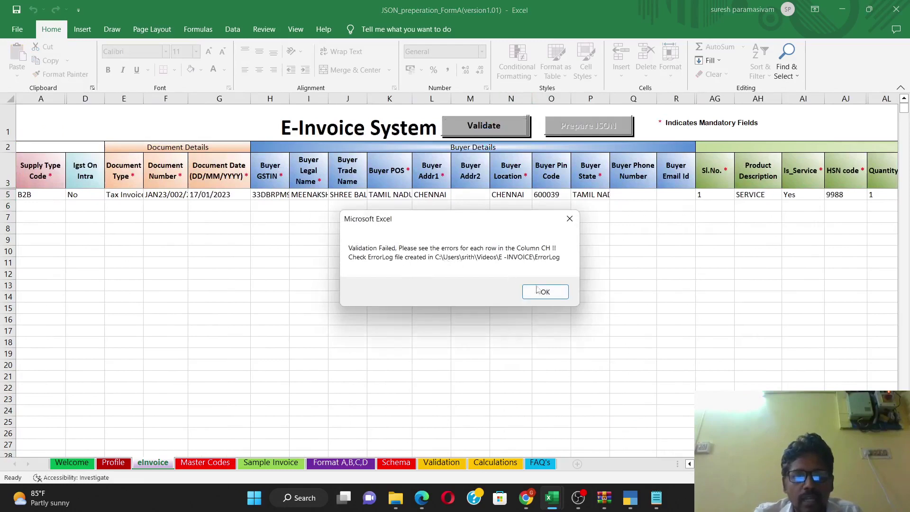
Step: Dismiss the Validation Failed message and review the error list for row 5
left_click(538, 290)
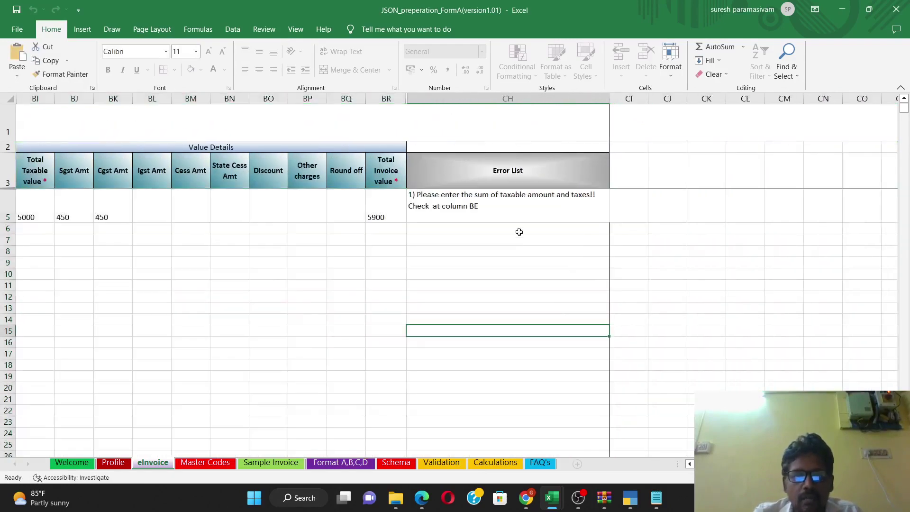
left_click(521, 217)
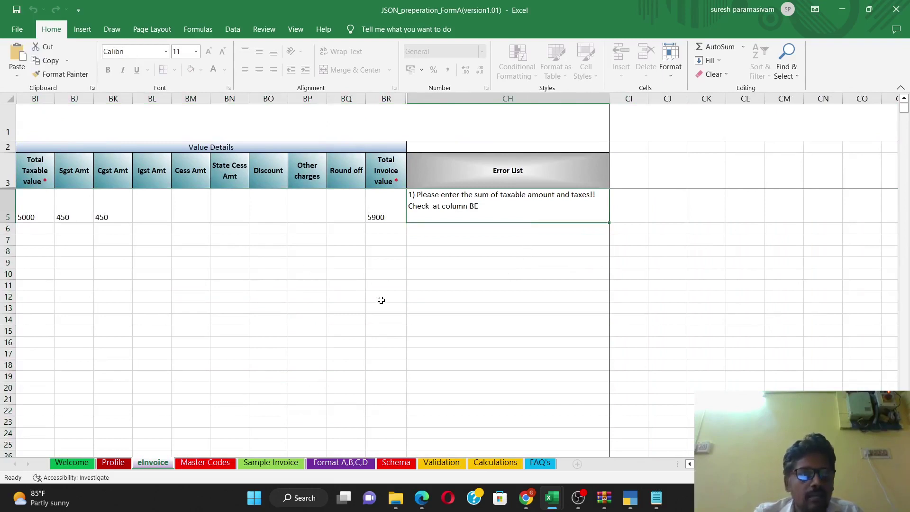
left_click(146, 209)
Step: Set row 5's Item Total to 5900 and run Validate again
key("Left")
key("Left")
key("Left")
key("Left")
key("Left")
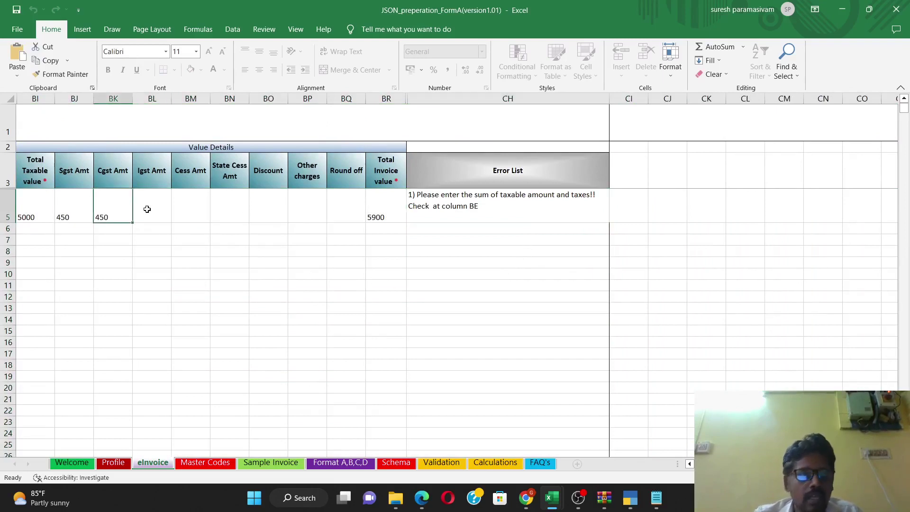
key("Right")
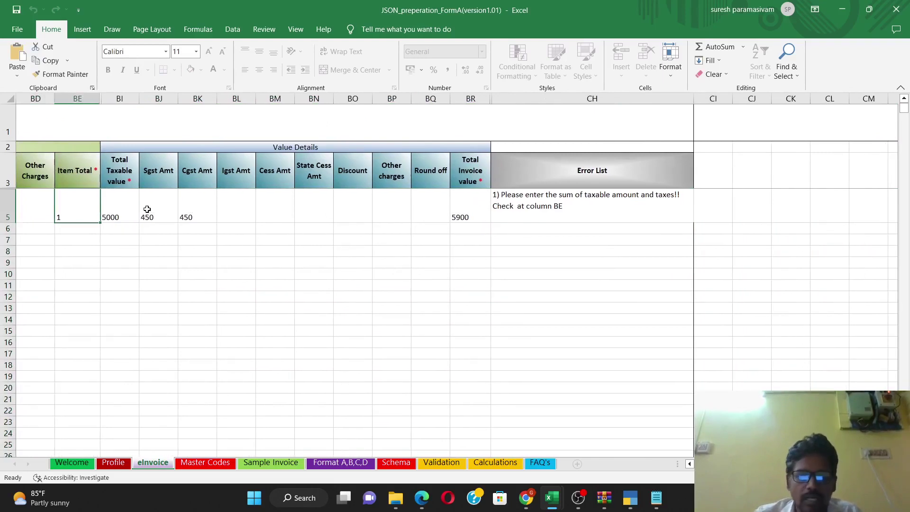
key("Left")
key("Left")
key("Left")
key("Left")
key("Left")
key("Left")
key("Left")
key("Left")
key("Left")
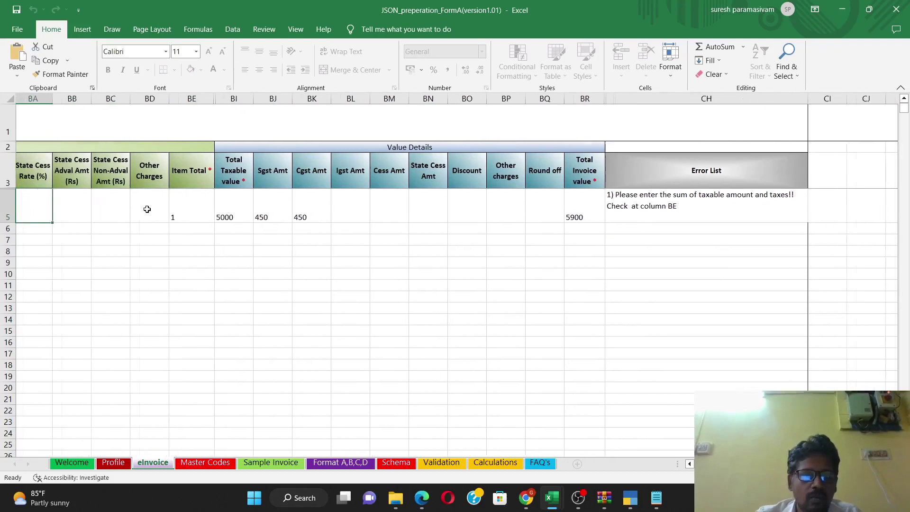
key("Left")
key("Left")
key("Left")
key("Left")
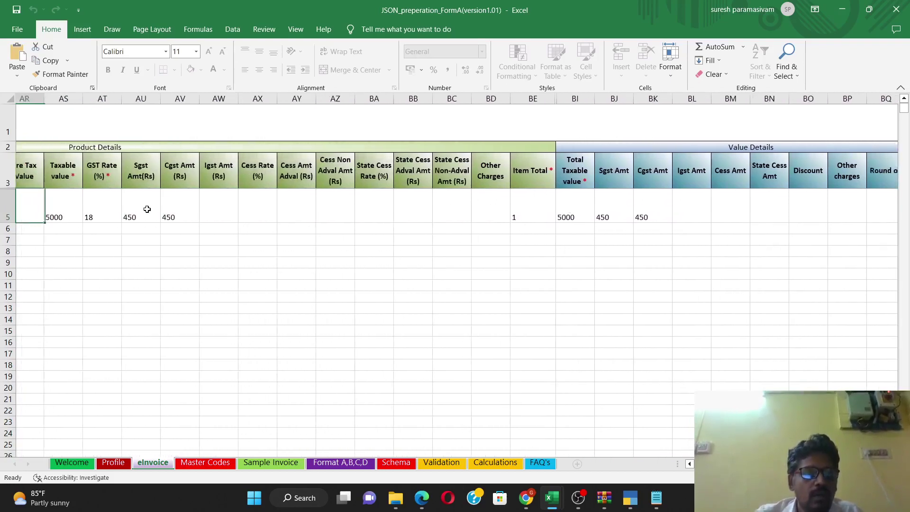
left_click(525, 213)
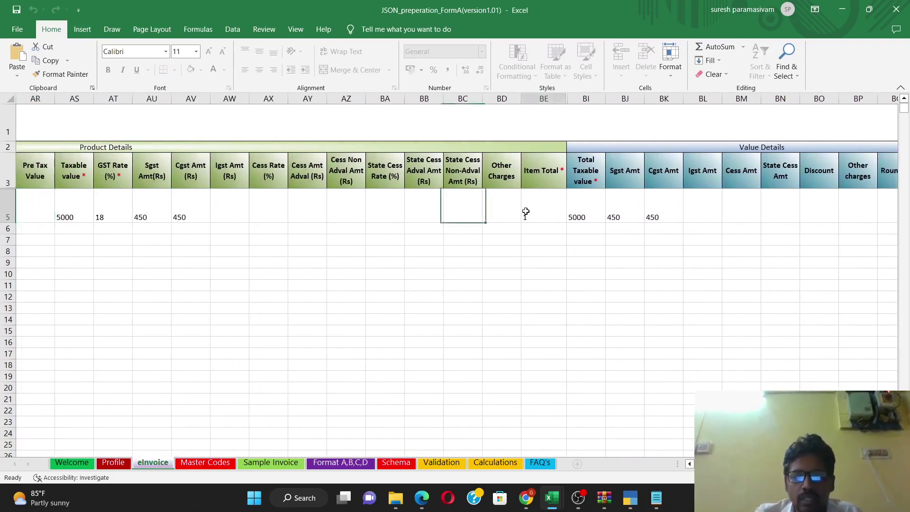
type("5900")
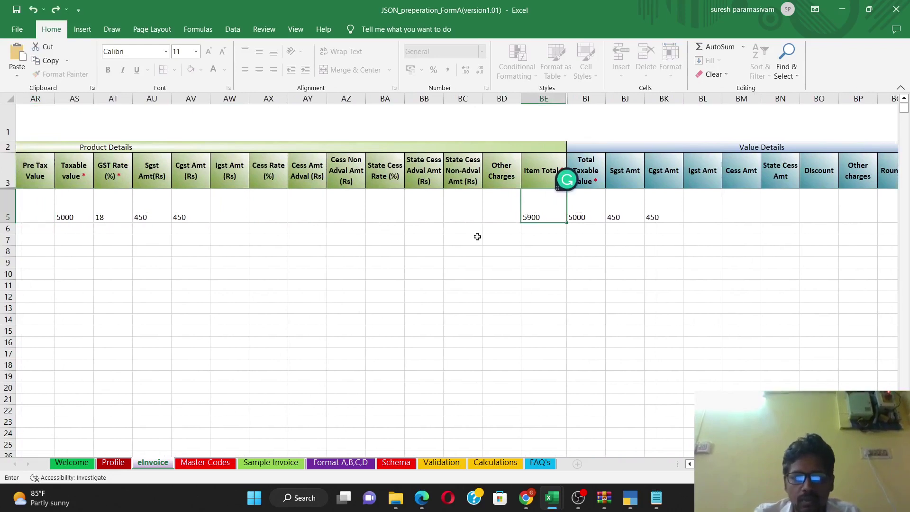
left_click(422, 272)
scroll(455, 280, "left", 10)
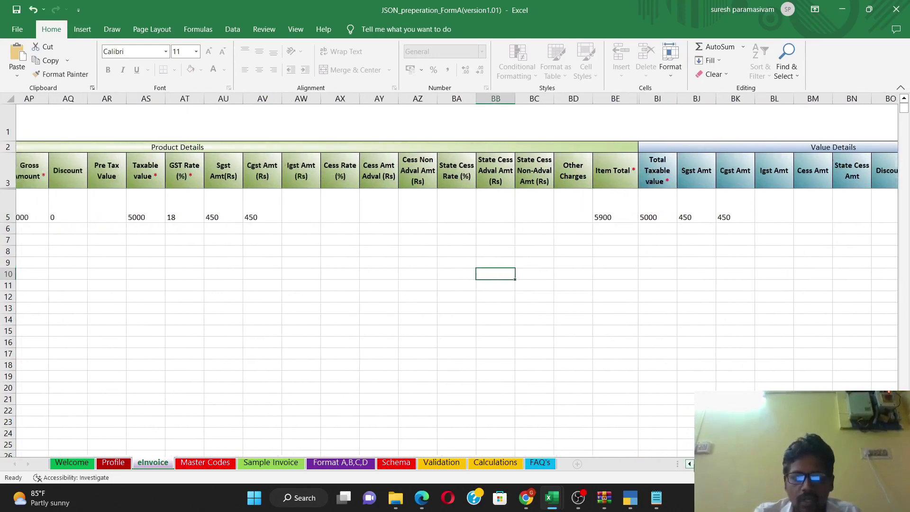
scroll(343, 199, "left", 3)
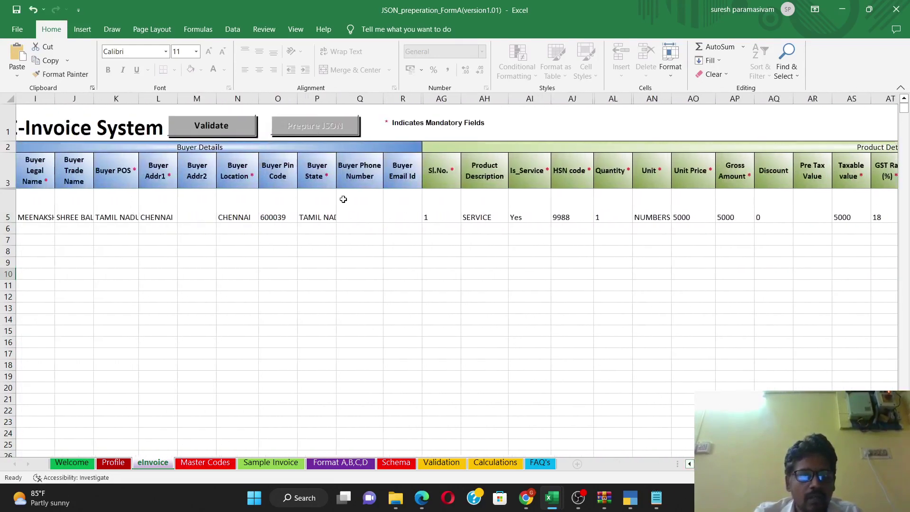
left_click(211, 133)
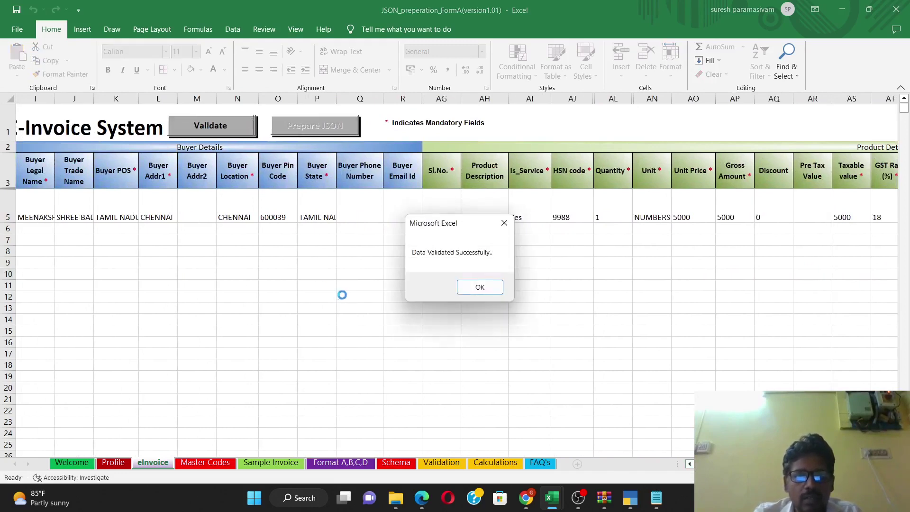
Step: Acknowledge the successful validation, run Prepare JSON, and dismiss the messages through 'JSON created'
left_click(478, 288)
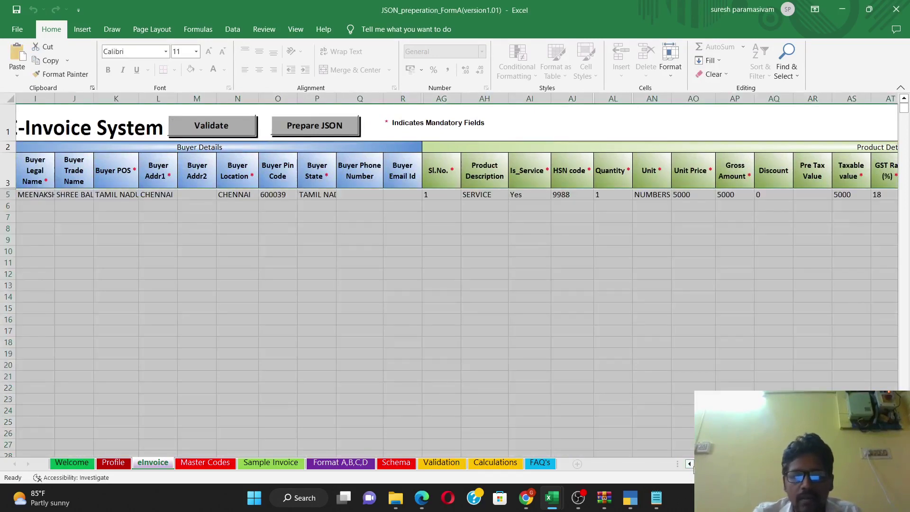
left_click(690, 465)
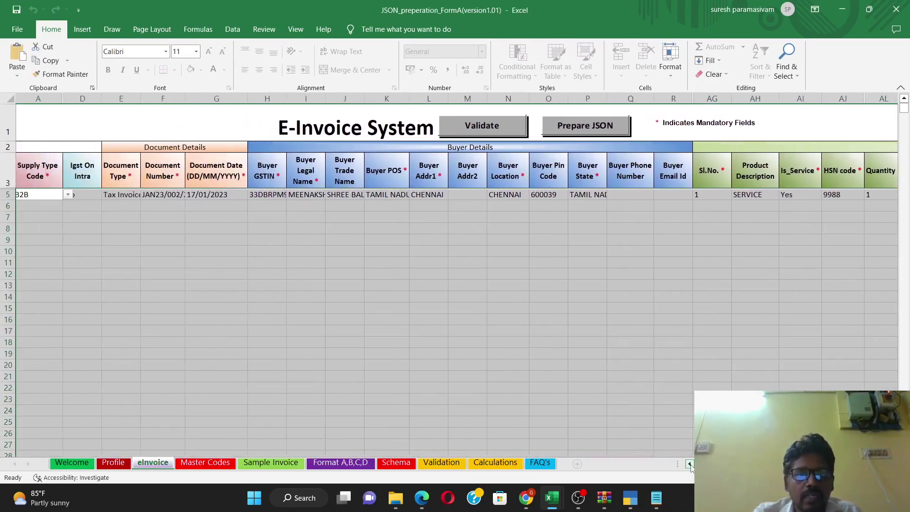
left_click(425, 259)
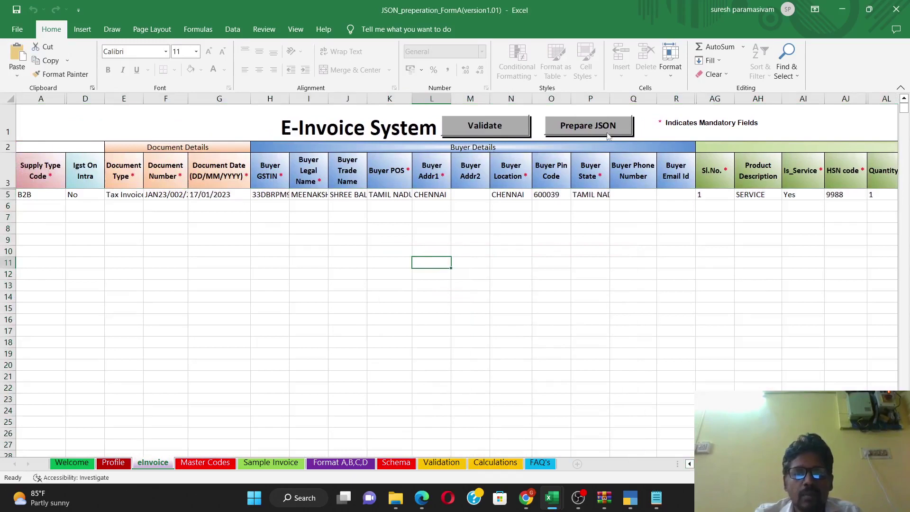
left_click(588, 131)
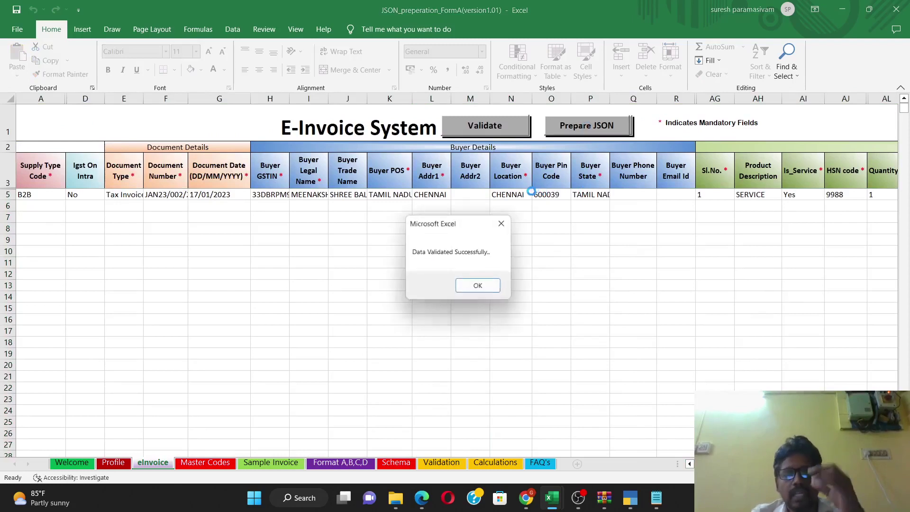
left_click(479, 288)
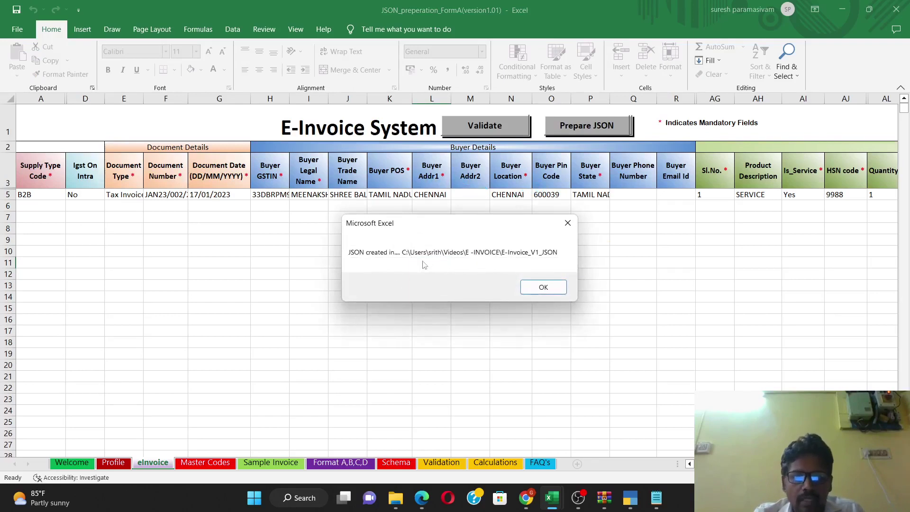
left_click(543, 286)
Step: Confirm the E-INVOICE_V1_JSON file sits in the E -INVOICE folder, then return to the workbook
mouse_move(400, 490)
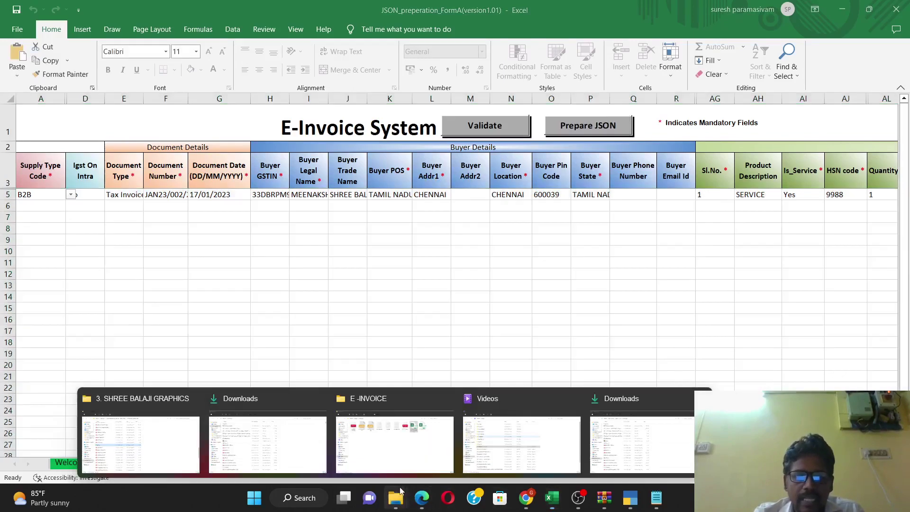
left_click(394, 436)
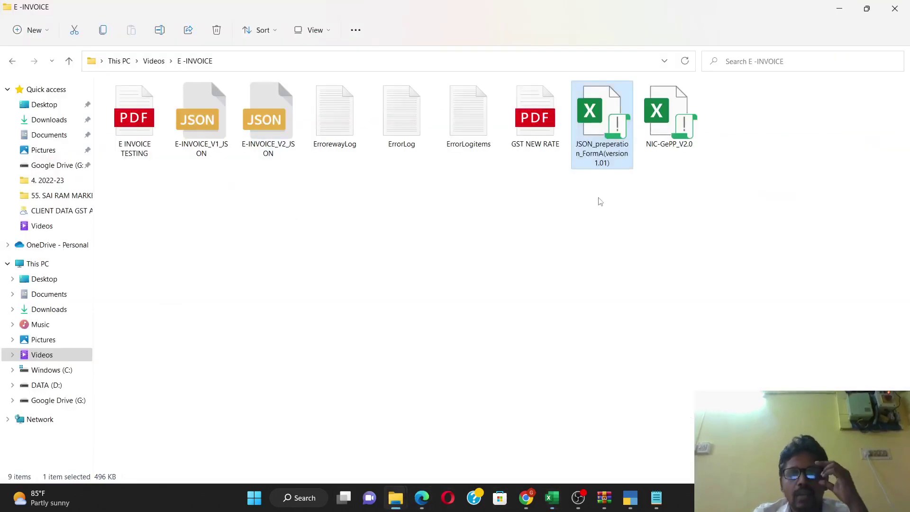
left_click(576, 233)
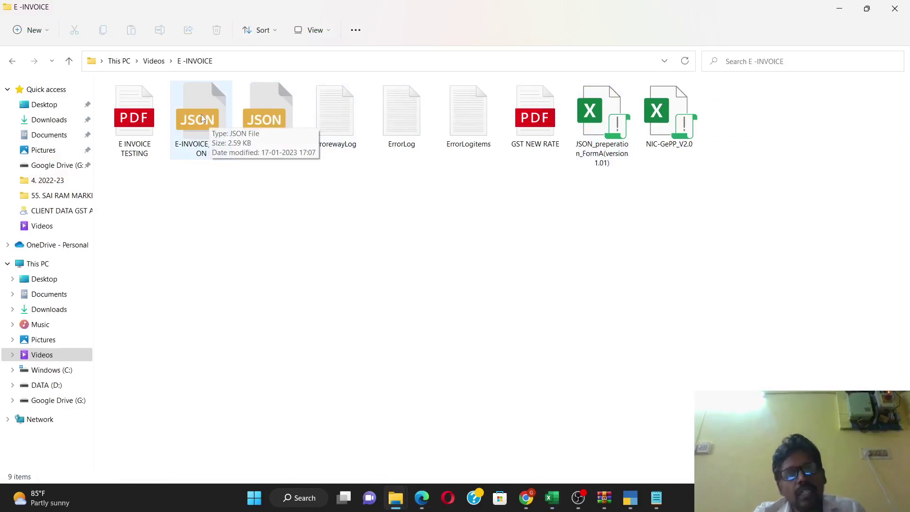
mouse_move(552, 497)
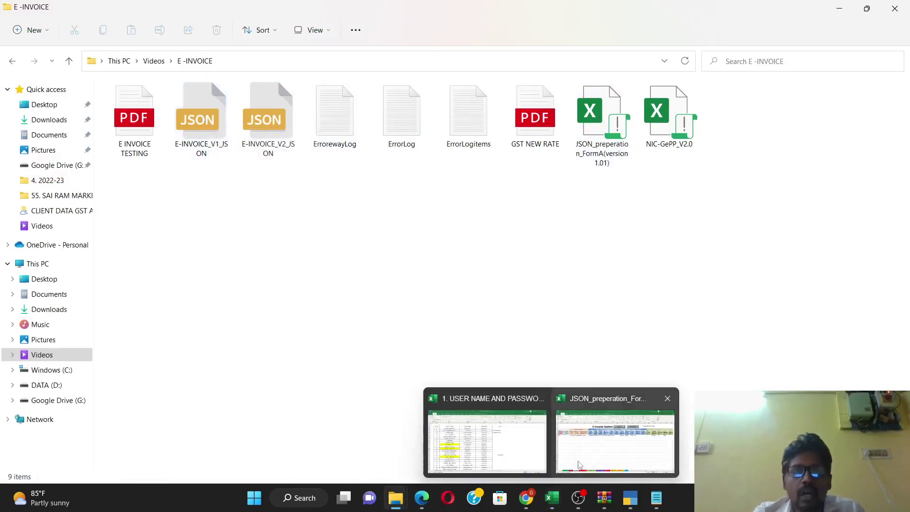
left_click(579, 456)
Step: In Edge's e-Invoice dashboard, choose e-Invoice > Bulk Upload and open the login form
left_click(546, 273)
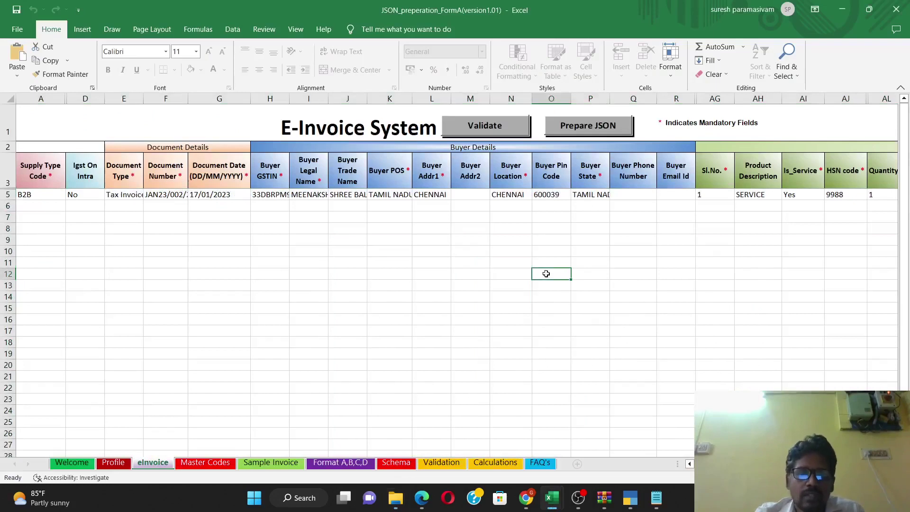
left_click(525, 500)
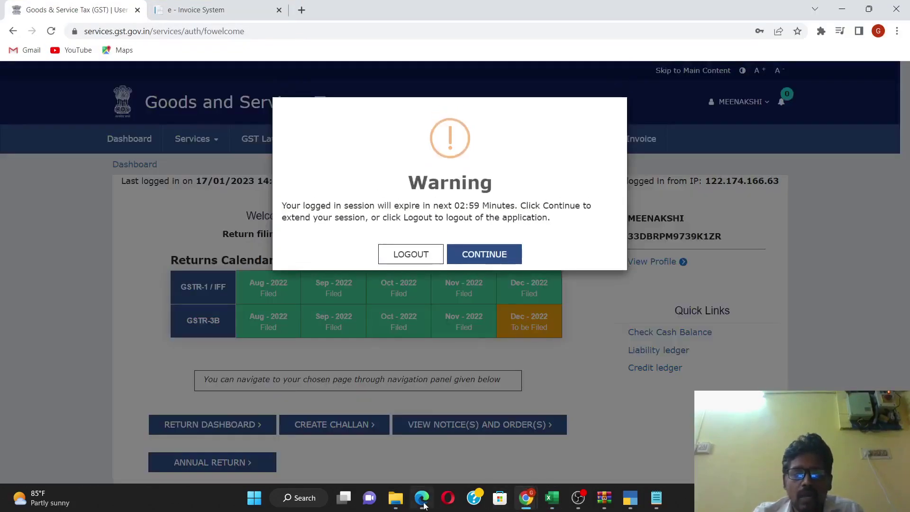
left_click(423, 504)
left_click(576, 9)
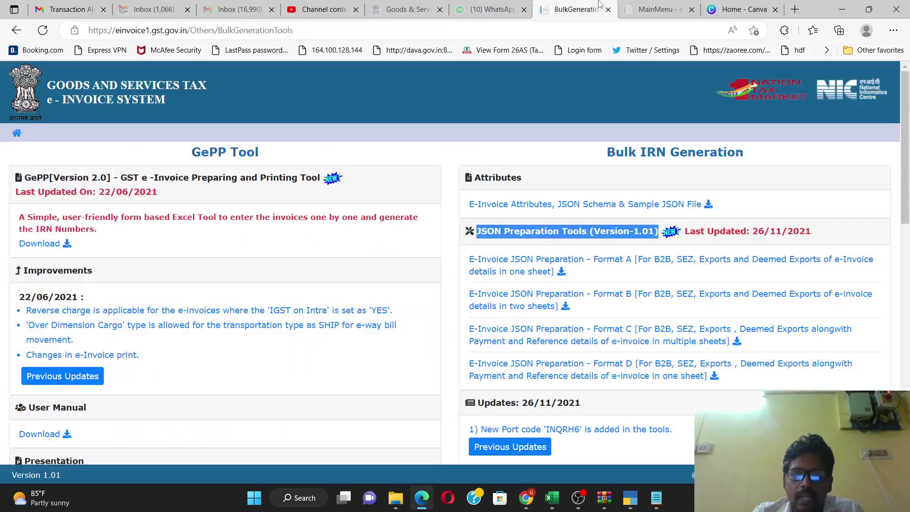
left_click(656, 9)
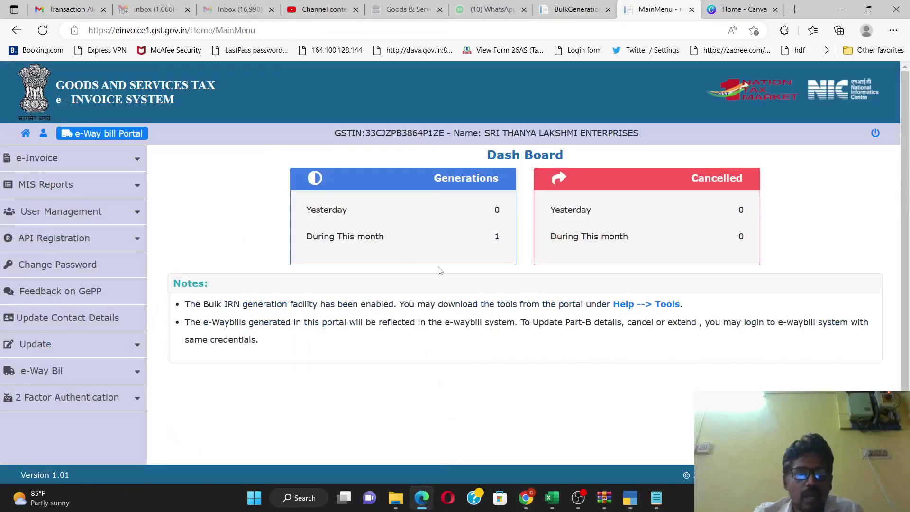
left_click(41, 164)
left_click(41, 188)
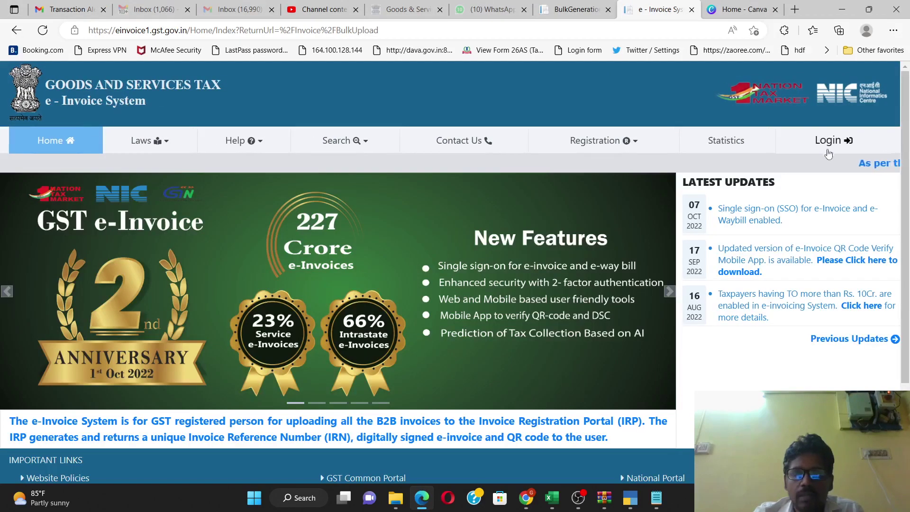
left_click(828, 145)
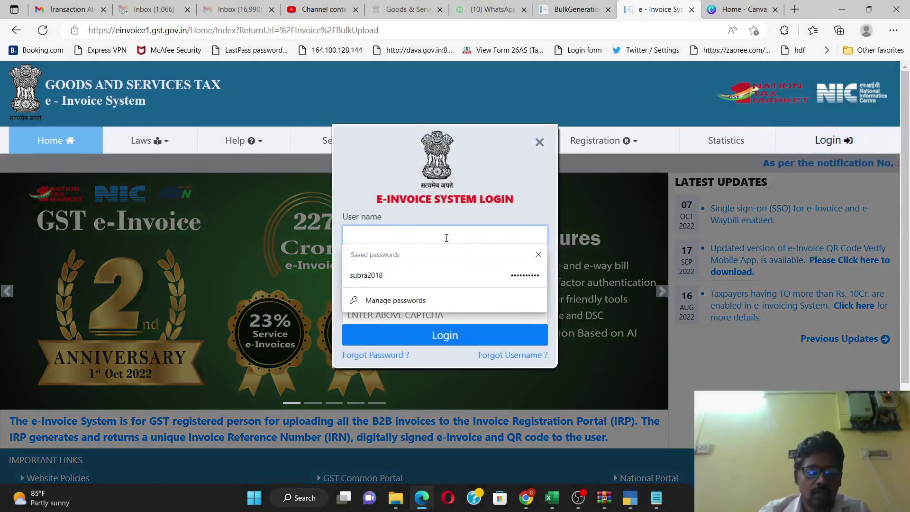
Step: Log in to the e-Invoice portal with the account's user name and password
type("SRITHANYA")
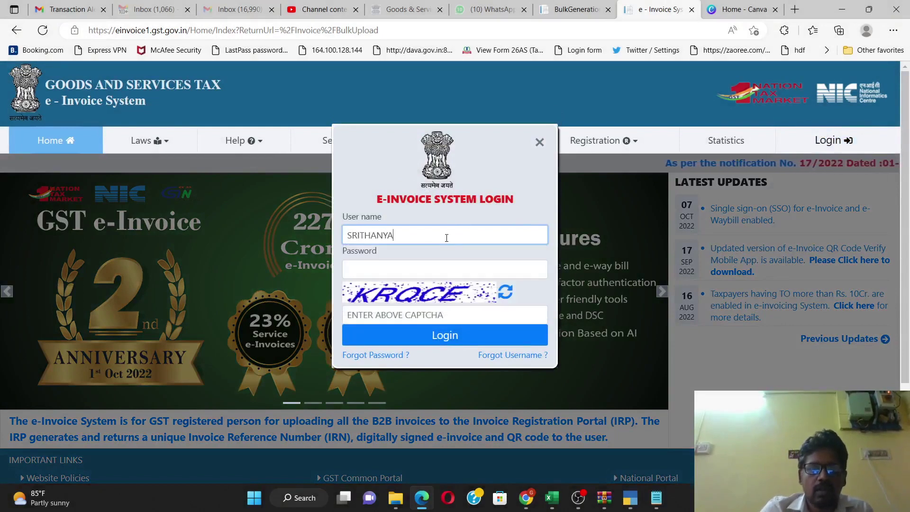
key("BackSpace")
key("BackSpace")
key("BackSpace")
key("BackSpace")
key("BackSpace")
key("BackSpace")
key("BackSpace")
key("BackSpace")
key("BackSpace")
type("sr")
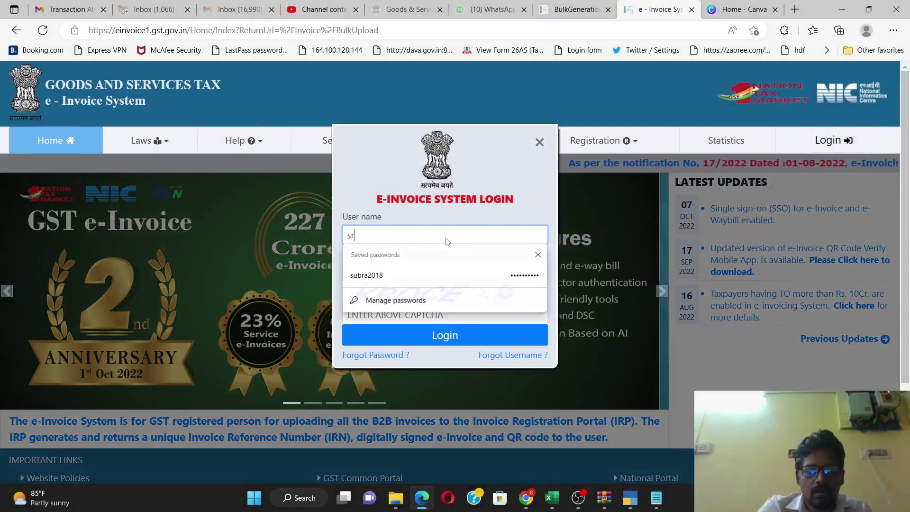
type("ithna")
key("BackSpace")
key("BackSpace")
type("anya2022")
key("Tab")
type("******")
key("Return")
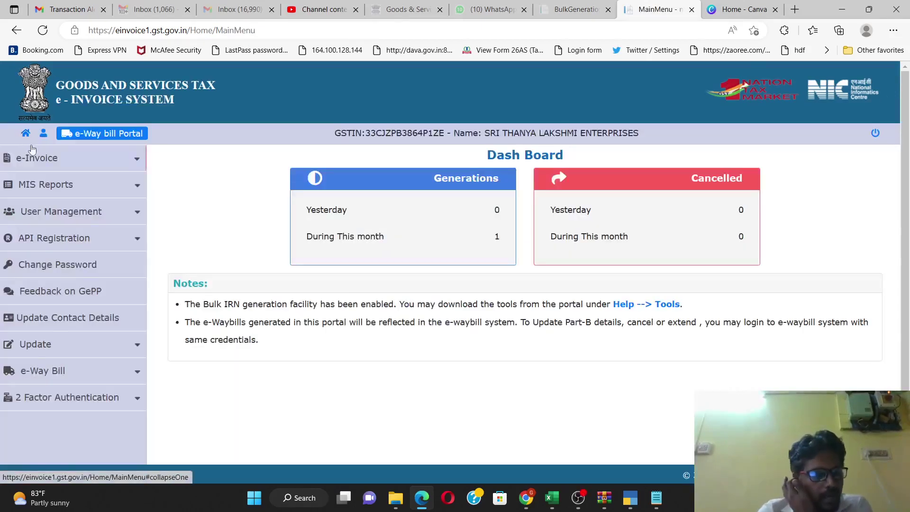
Step: Open e-Invoice > Bulk Upload and close the Browse file picker without selecting a file
left_click(34, 160)
left_click(34, 187)
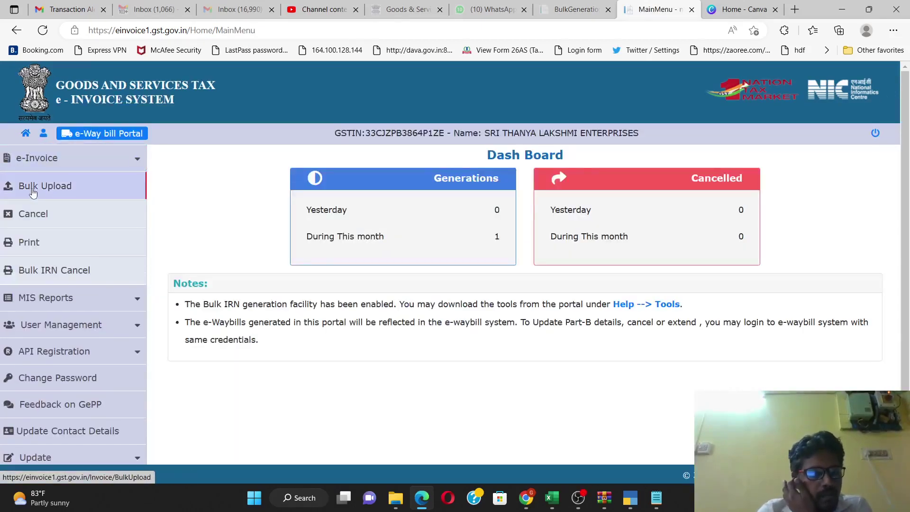
left_click(610, 204)
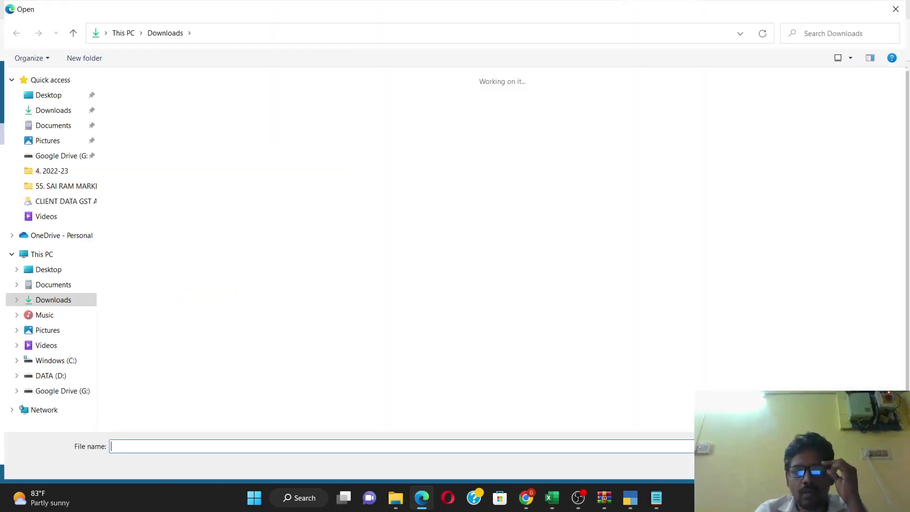
key("Escape")
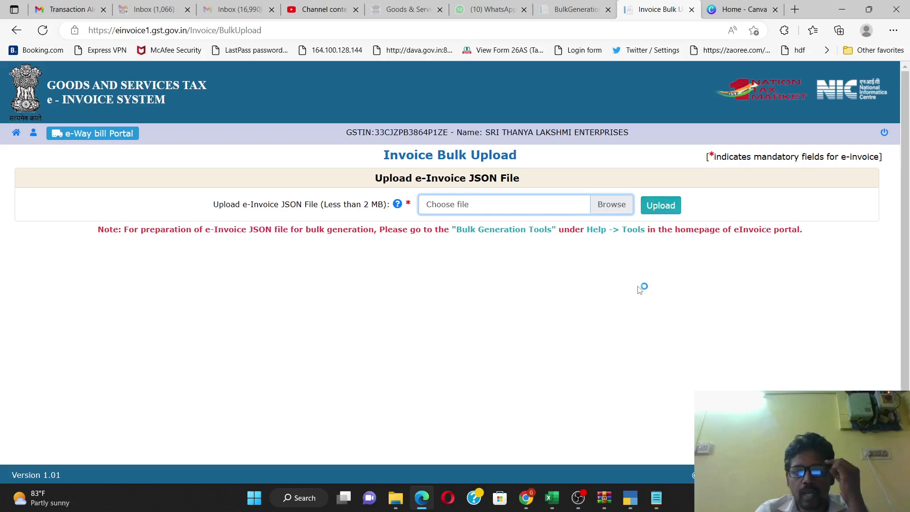